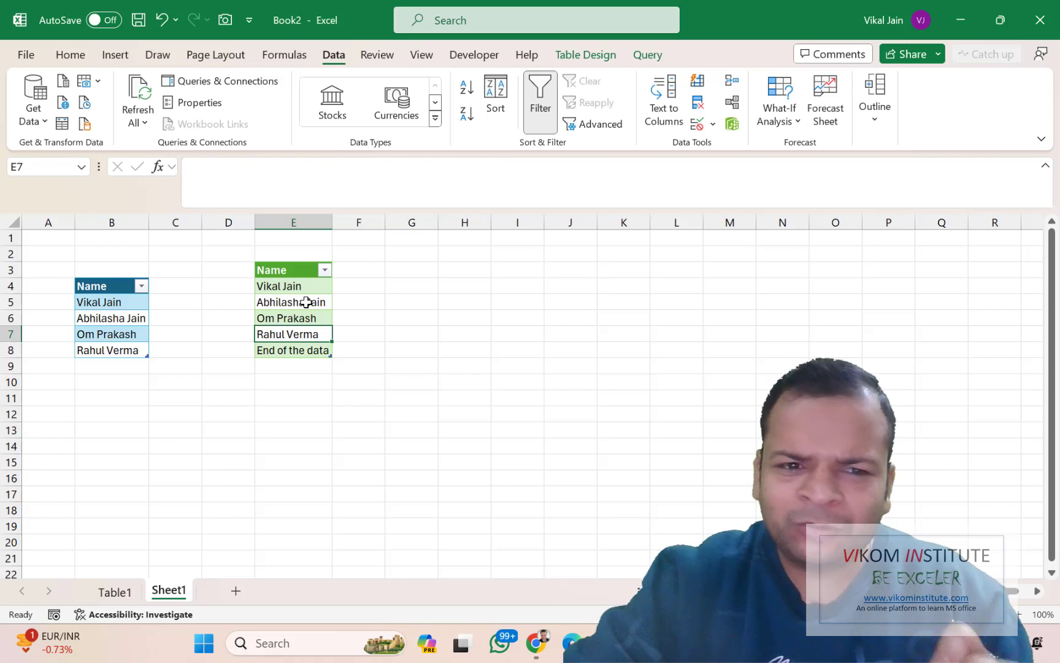
Add a fifth person's name in B9, just below the four names in the source table
left_click_drag(115, 305, 111, 350)
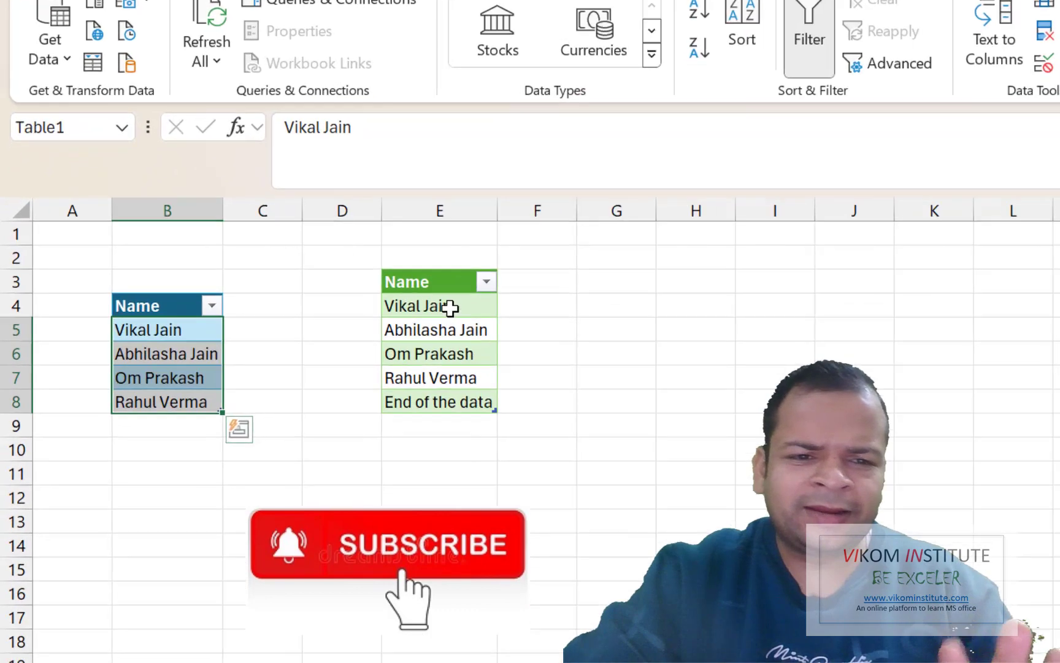
left_click(195, 432)
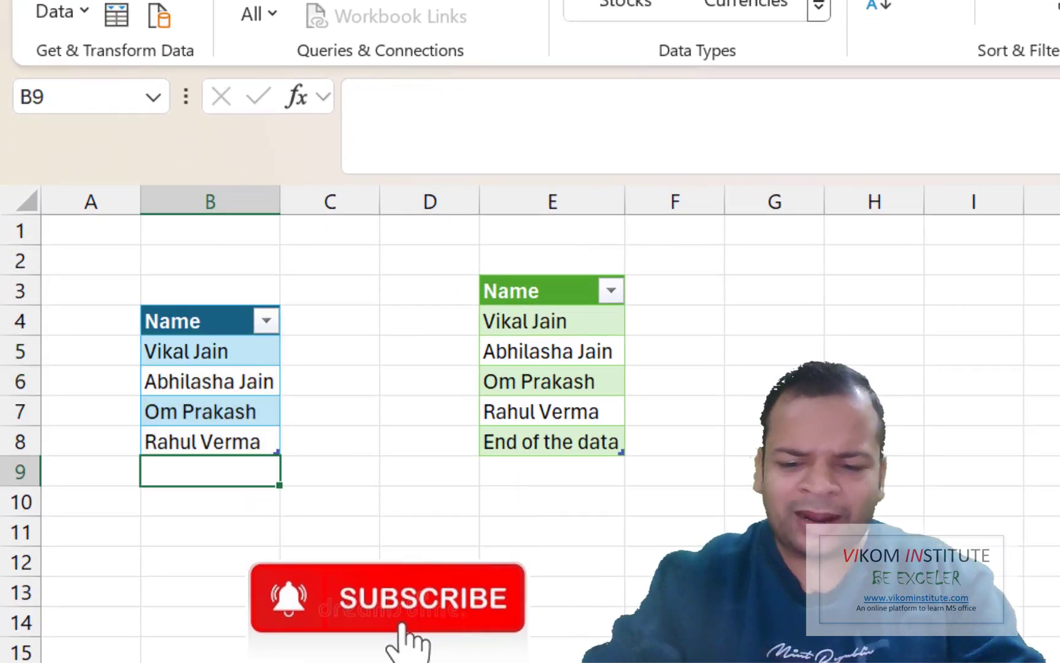
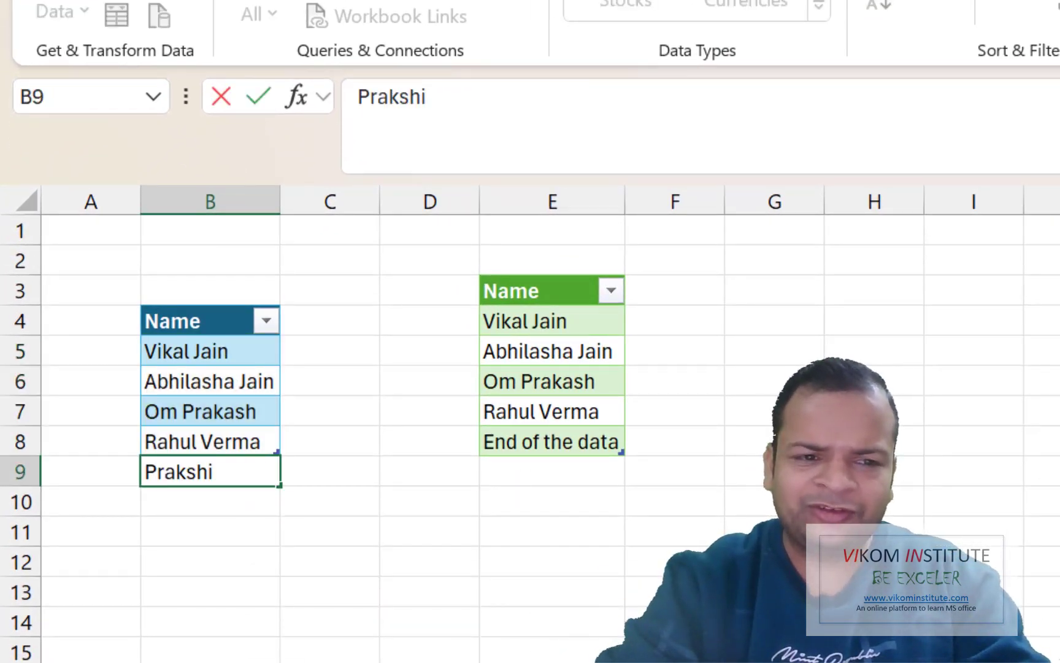
key("Return")
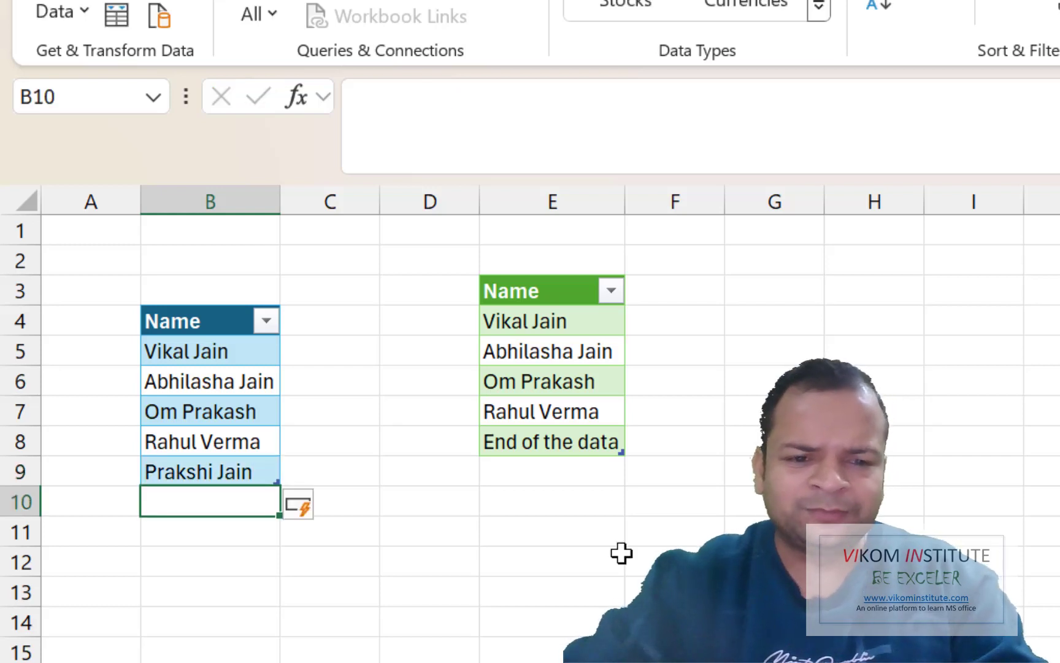
Refresh the loaded table so the new name appears above 'End of the data', then select B4:B9
right_click(561, 414)
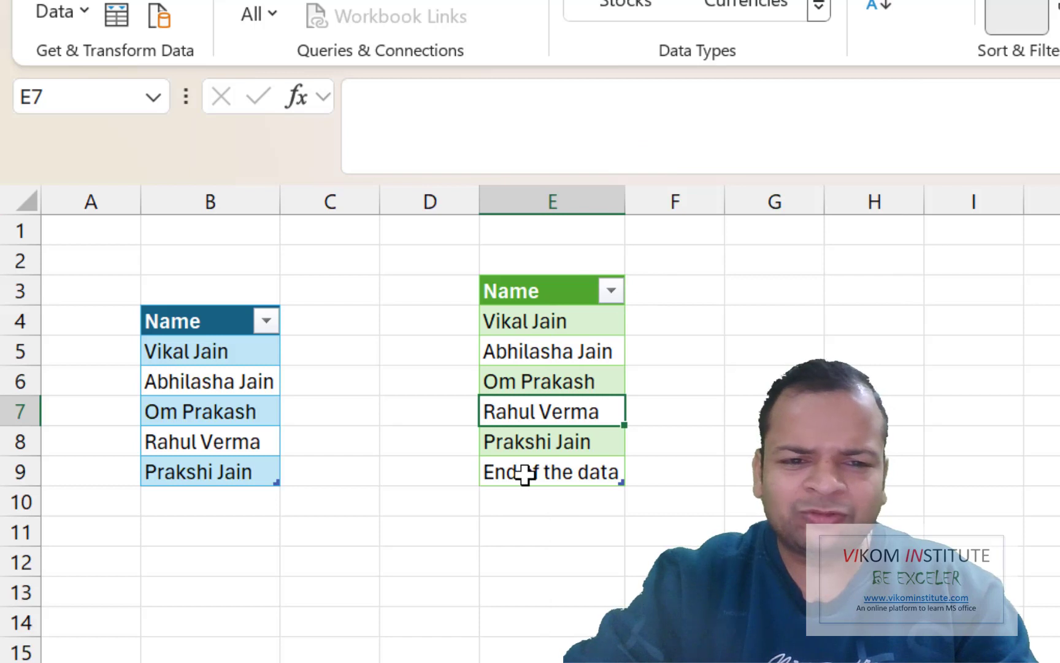
left_click(525, 473)
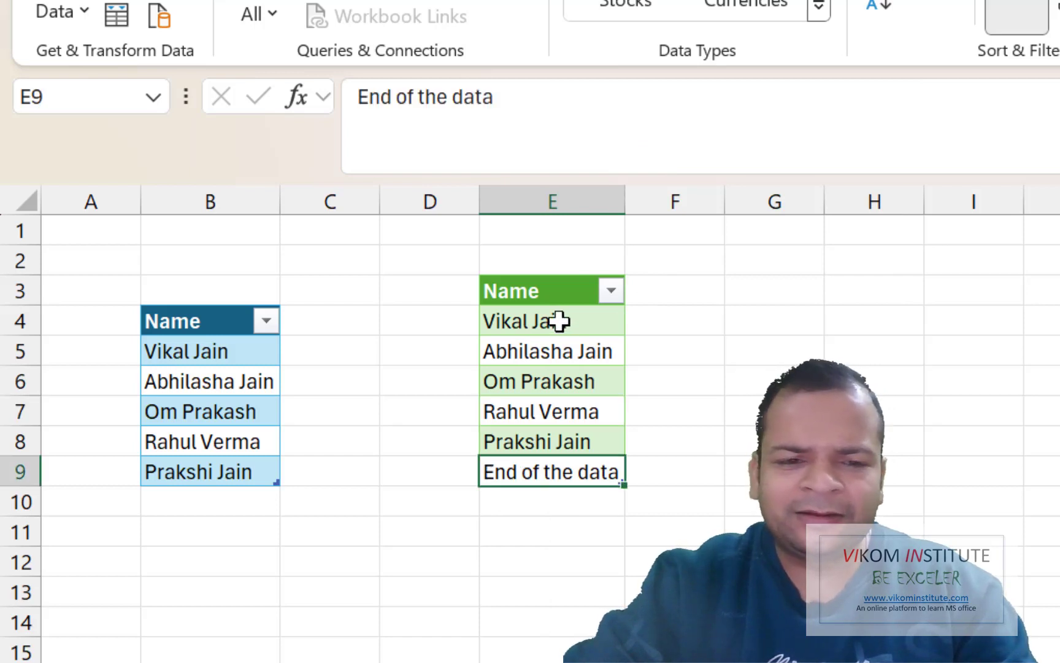
left_click_drag(559, 321, 543, 437)
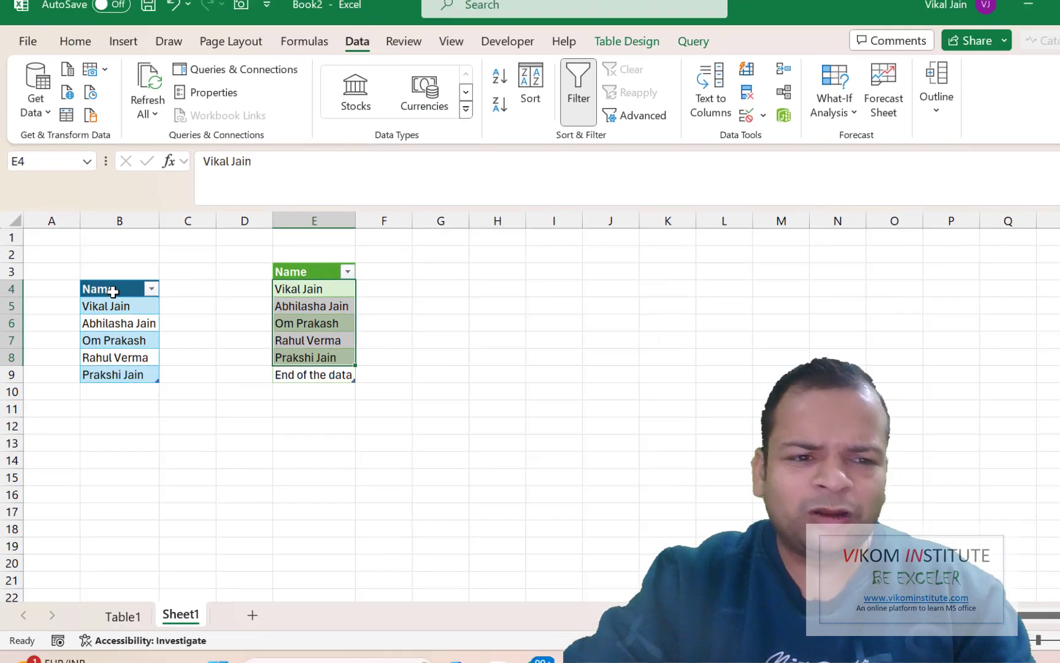
left_click_drag(209, 326, 191, 441)
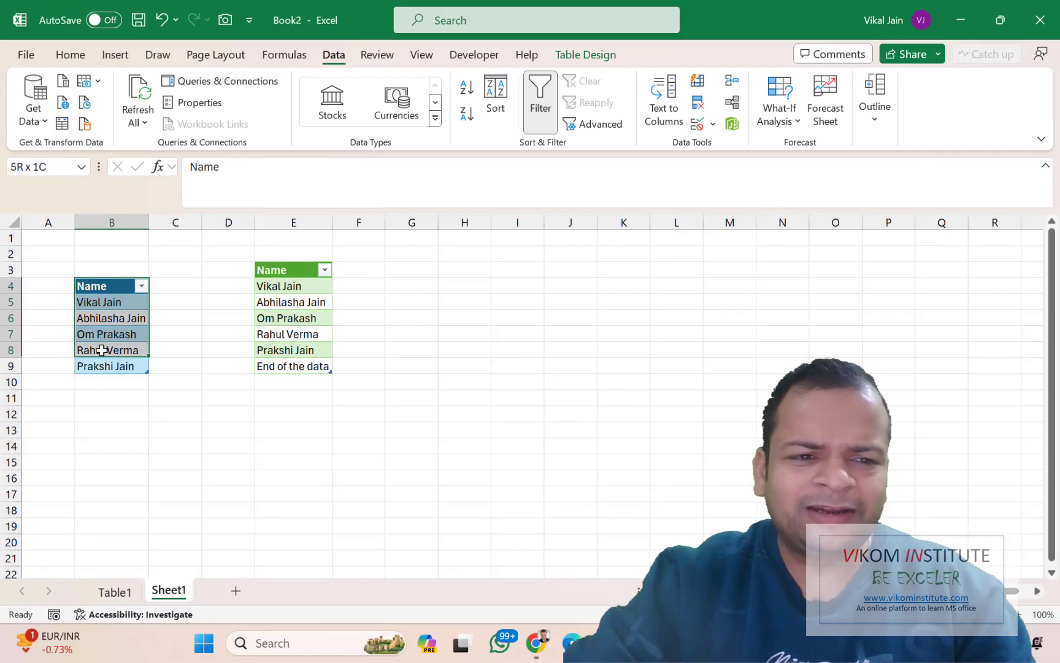
left_click_drag(102, 349, 105, 366)
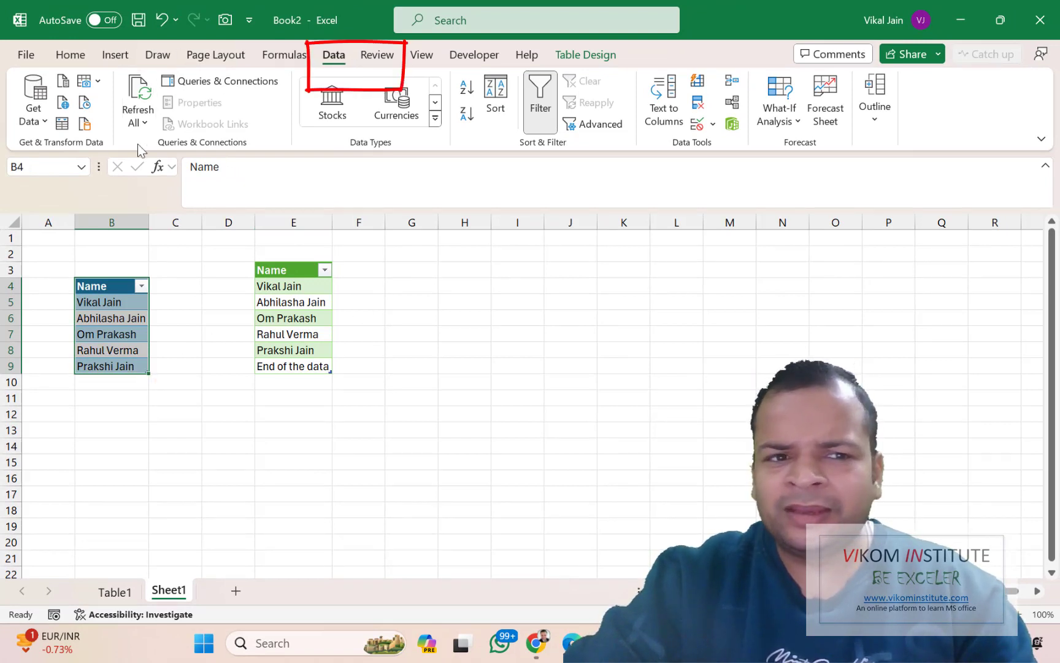
Create query Table1 (2) from the source table and delete its Changed Type step
left_click(70, 127)
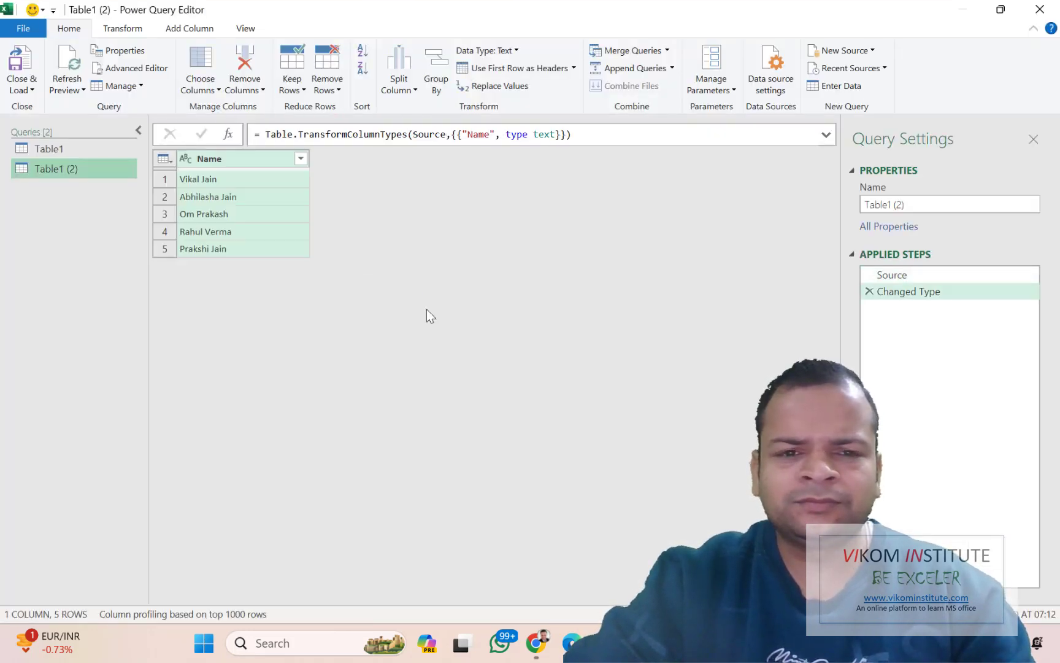
left_click(869, 291)
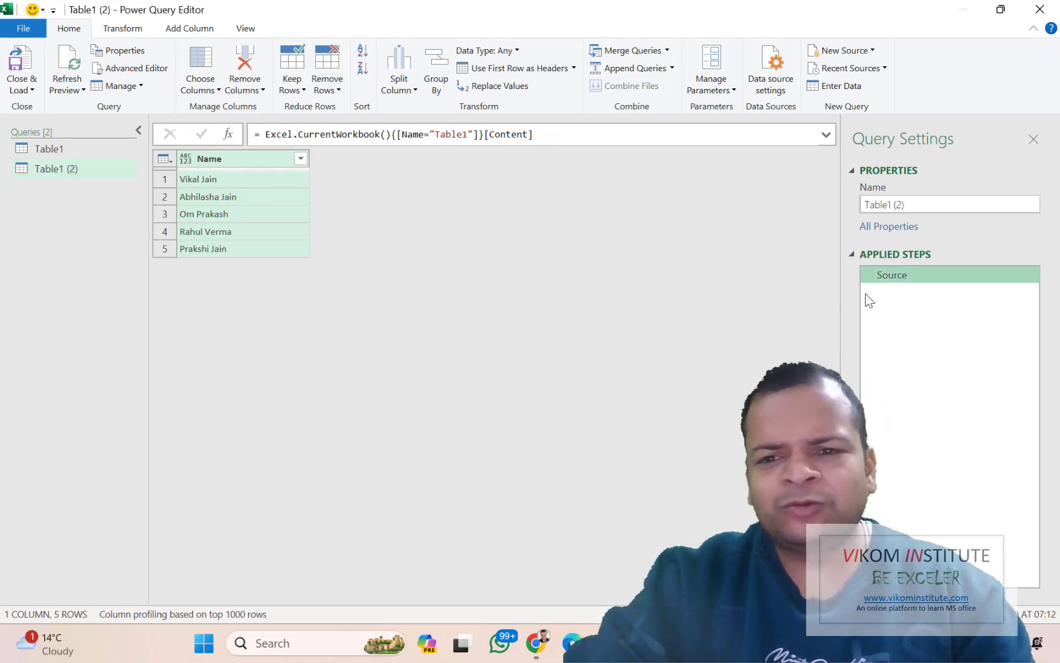
left_click(228, 133)
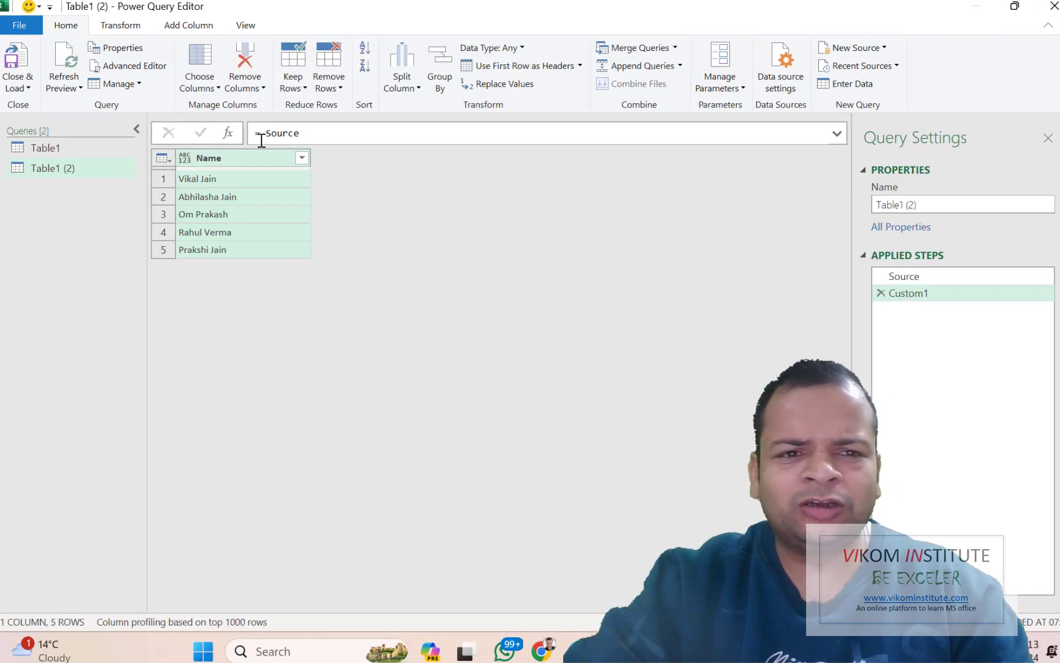
left_click(262, 140)
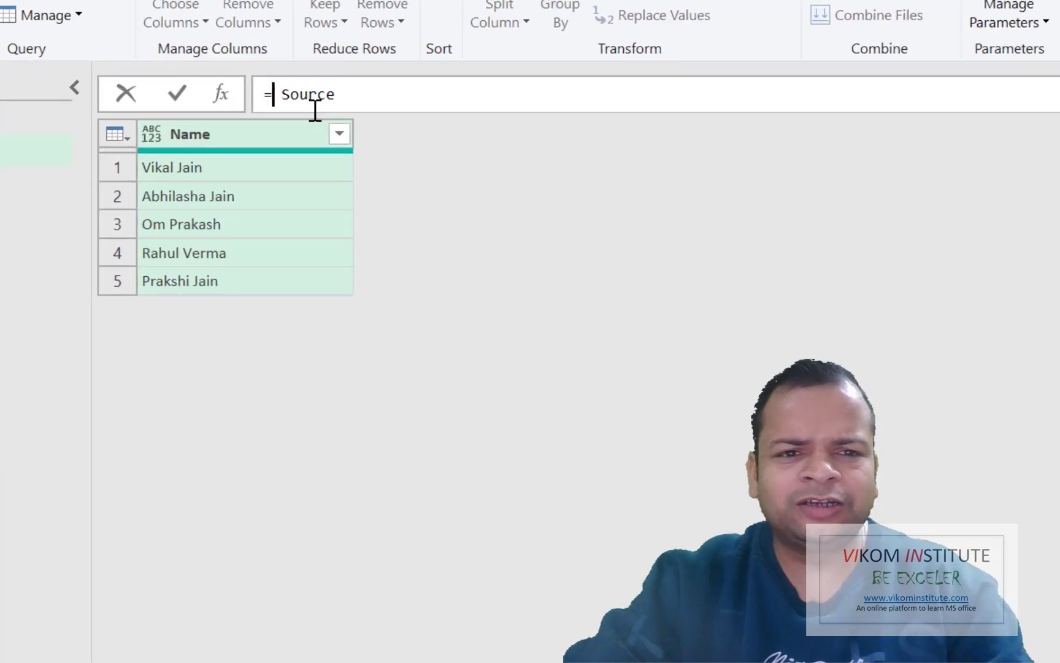
type("Table.I")
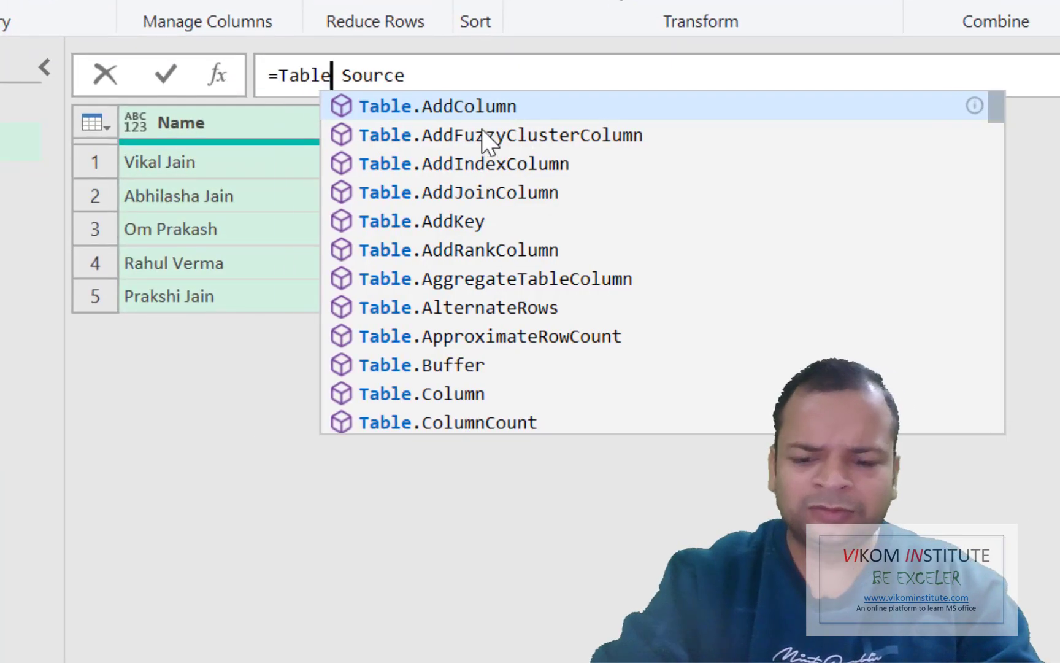
type("ns")
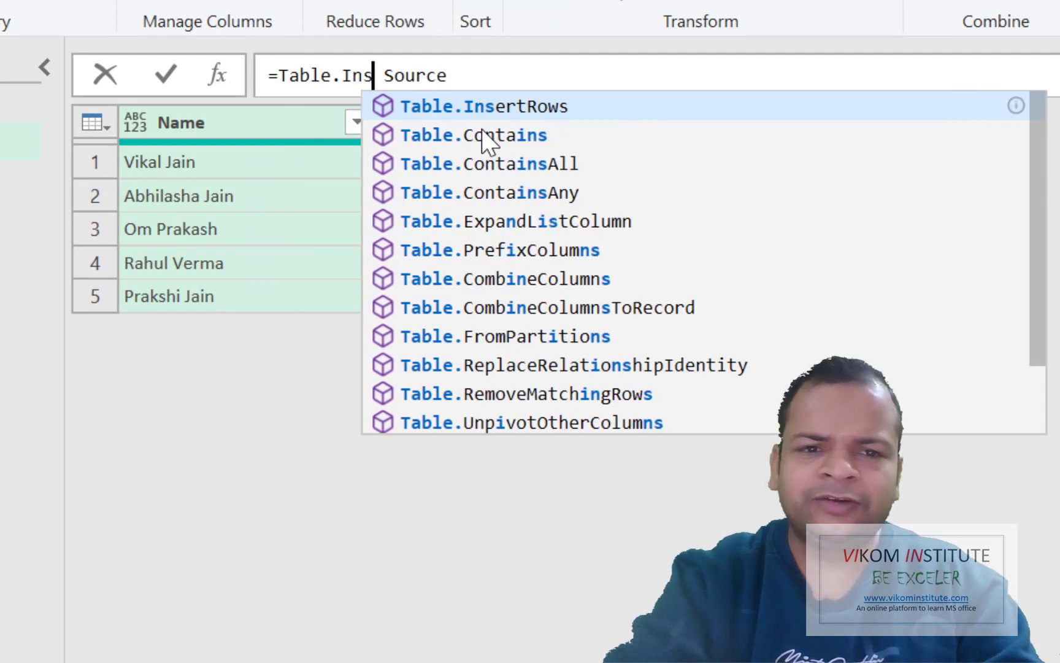
key("Tab")
type("(")
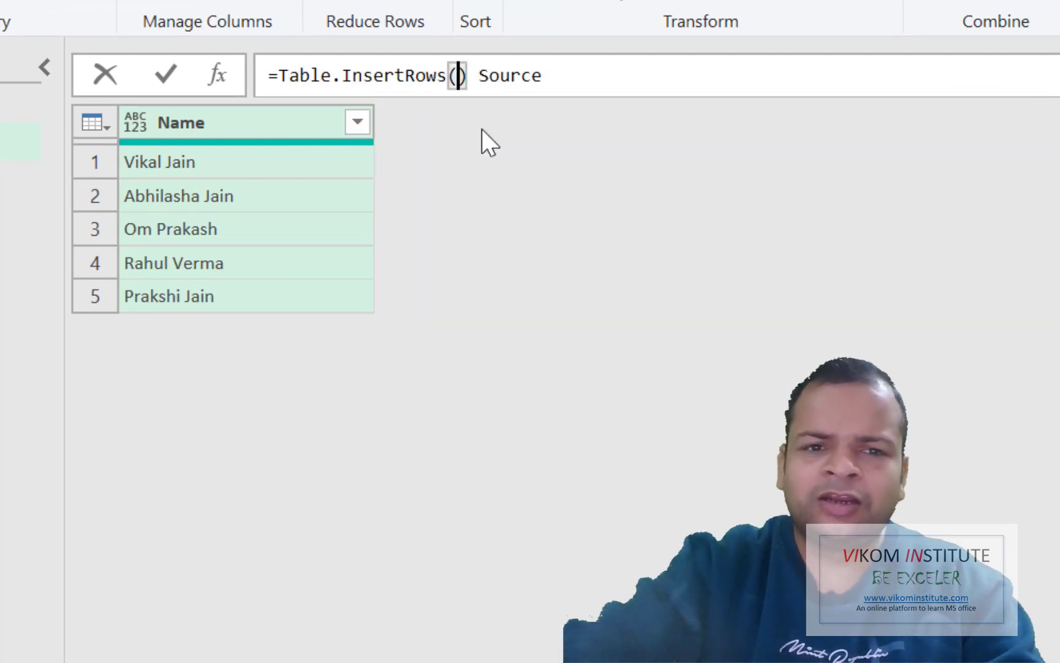
key("Delete")
key("Delete")
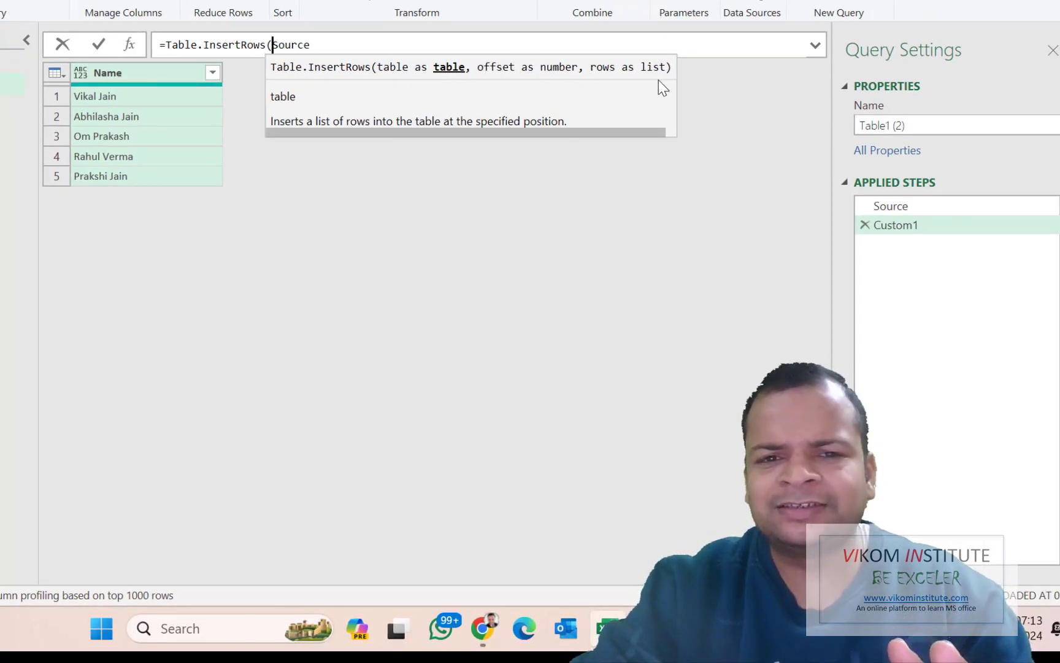
left_click_drag(322, 44, 291, 44)
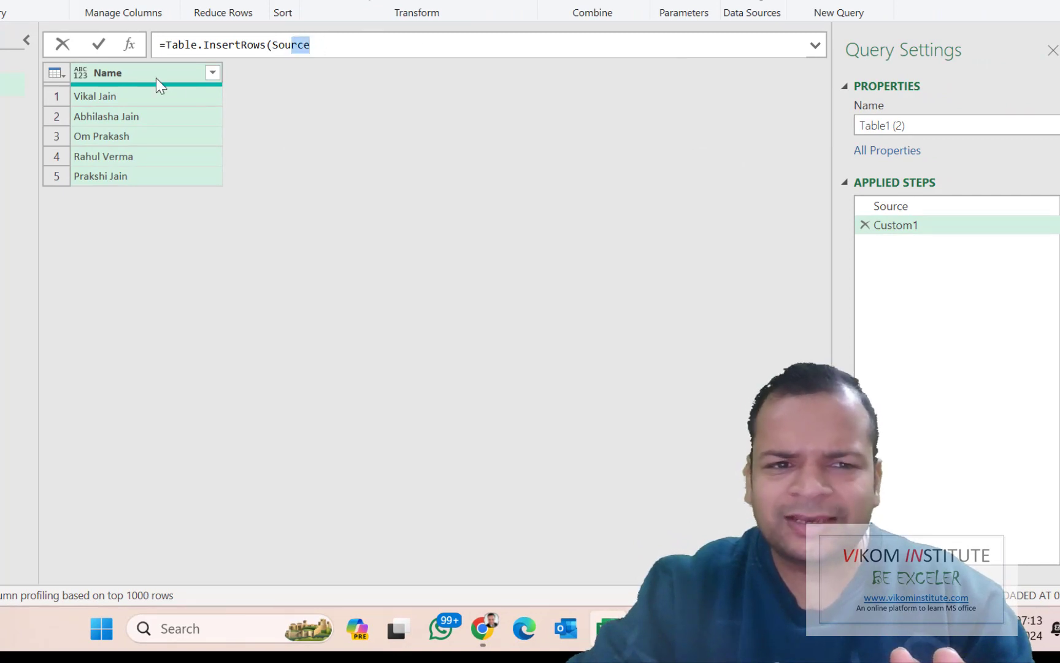
left_click(330, 47)
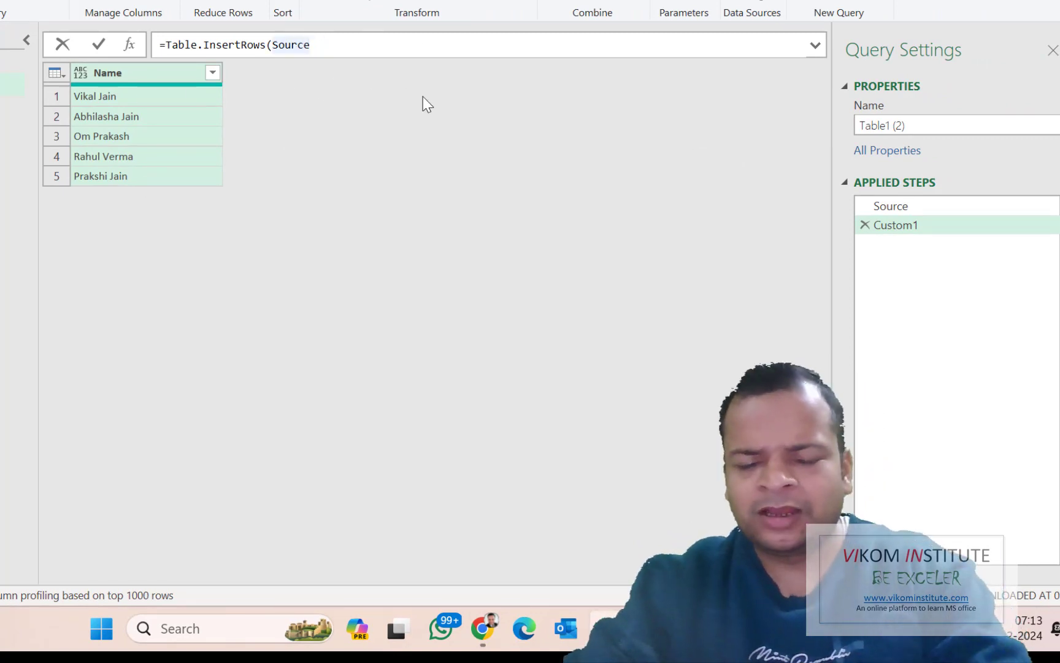
type(",")
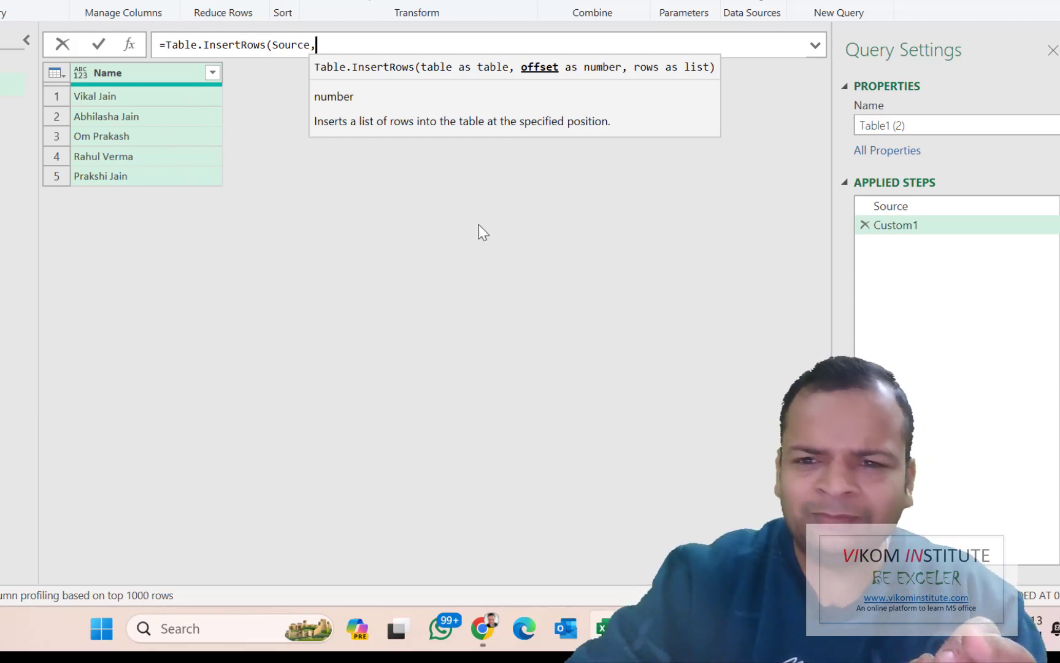
key("Return")
left_click(865, 226)
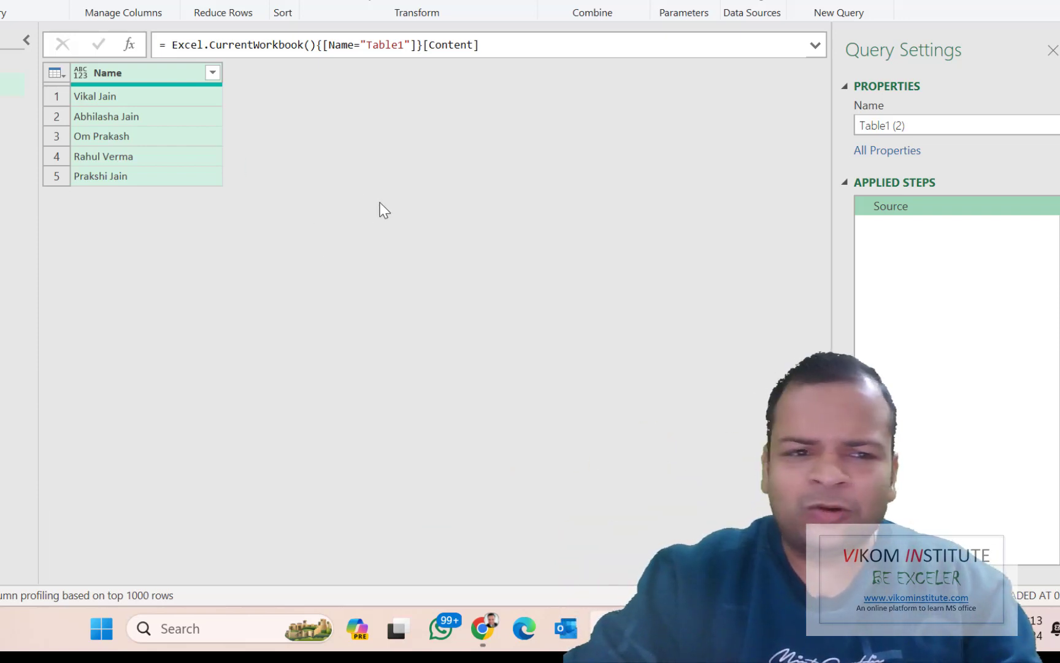
Add a step with = Table.Column(Source,"Name") to return the five names as a list
left_click(130, 45)
left_click(171, 47)
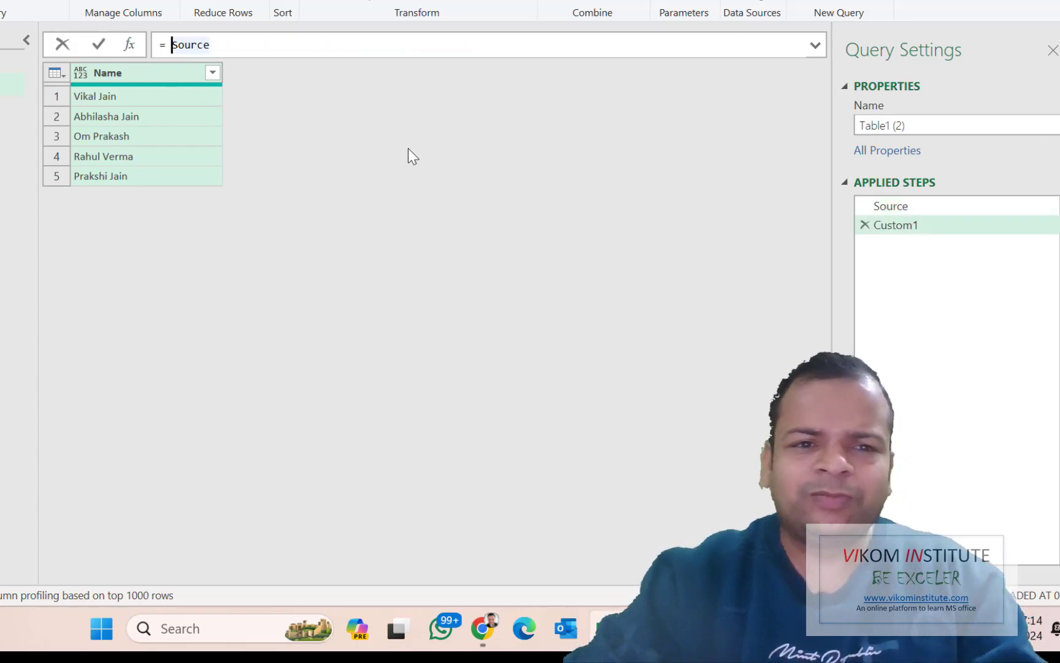
type("Table")
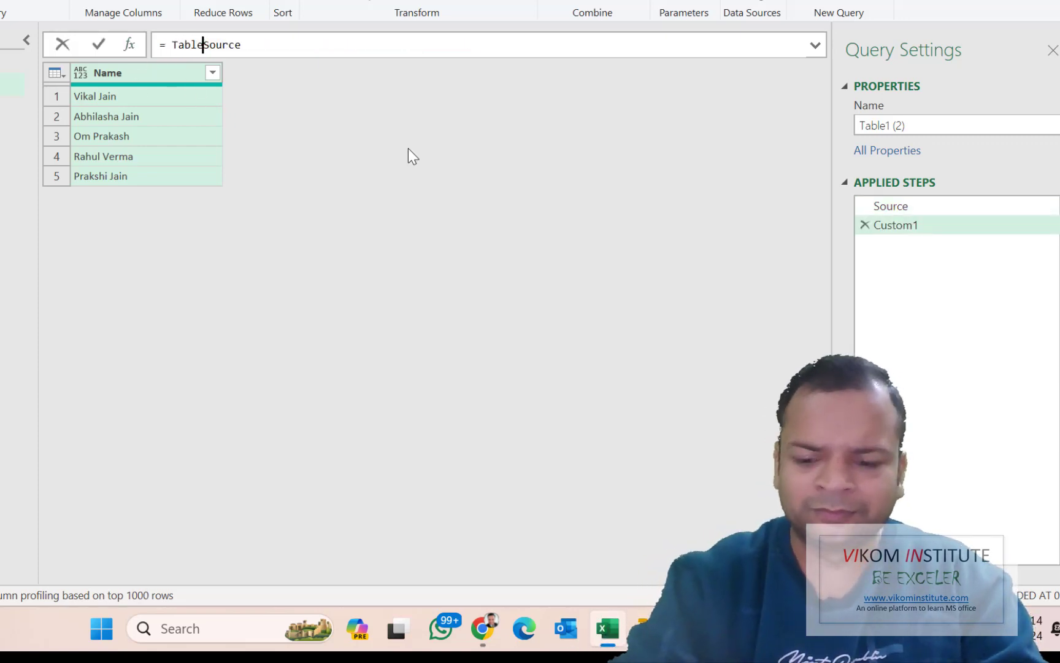
type(".col")
key("Tab")
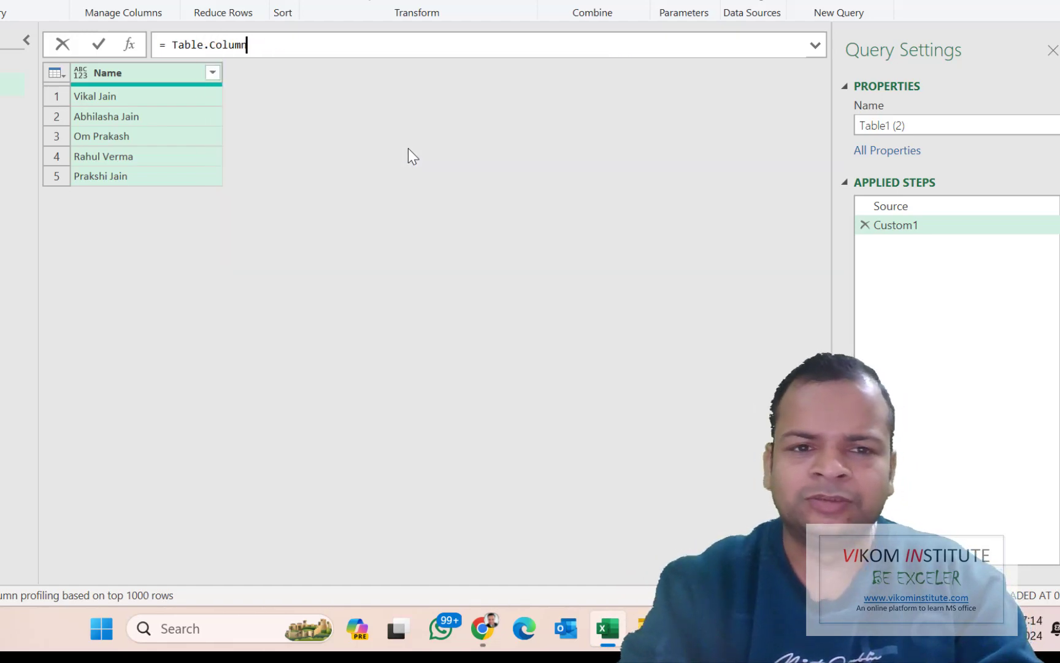
type("(")
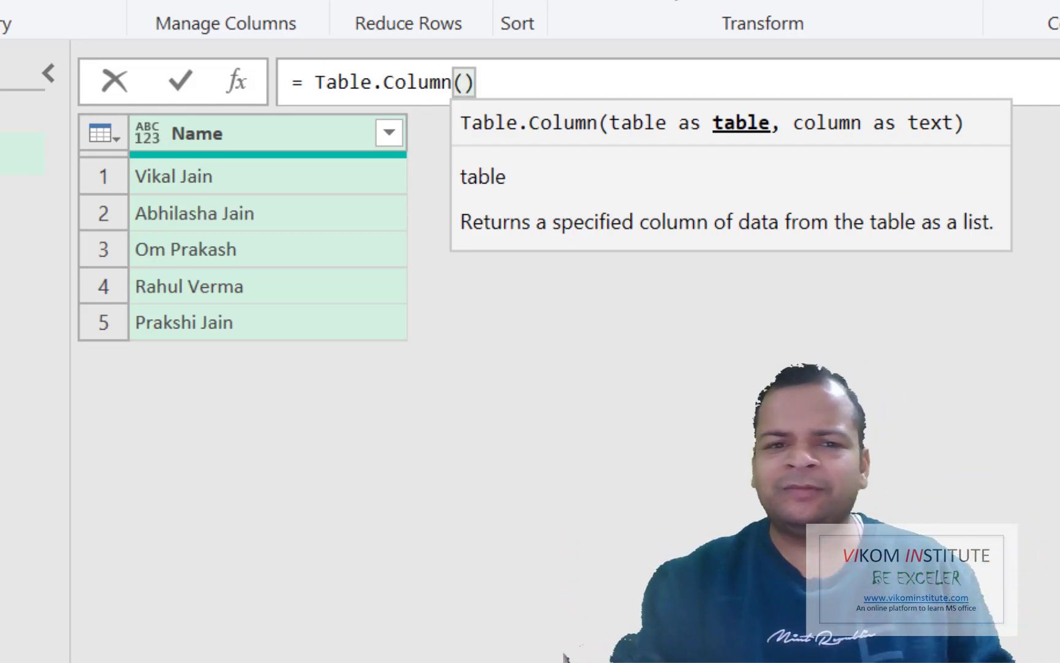
type("\"\"")
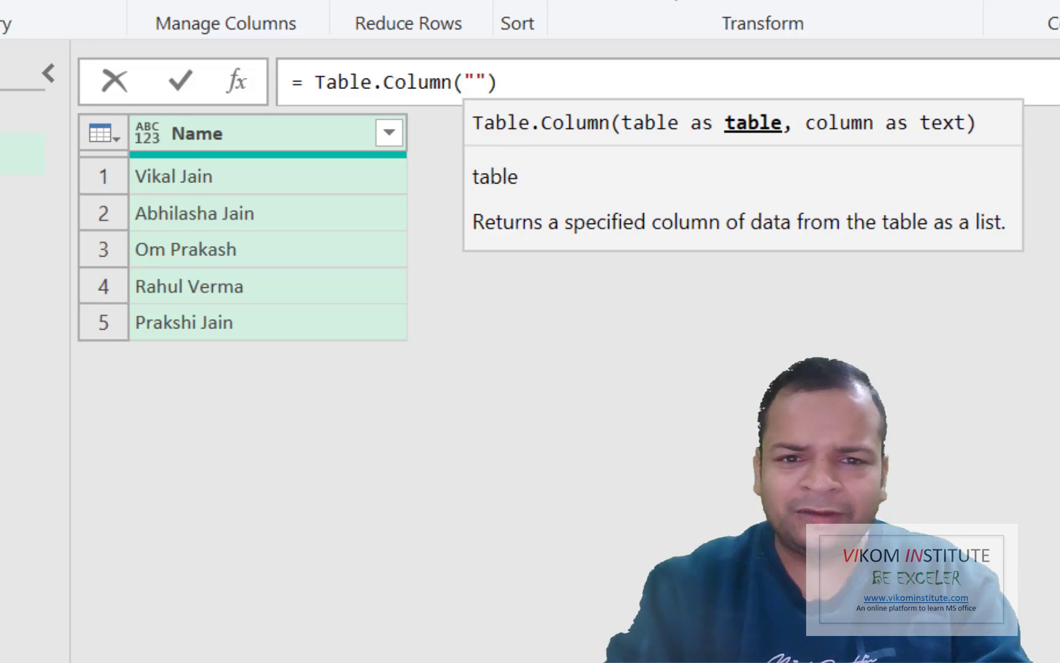
key("BackSpace")
key("BackSpace")
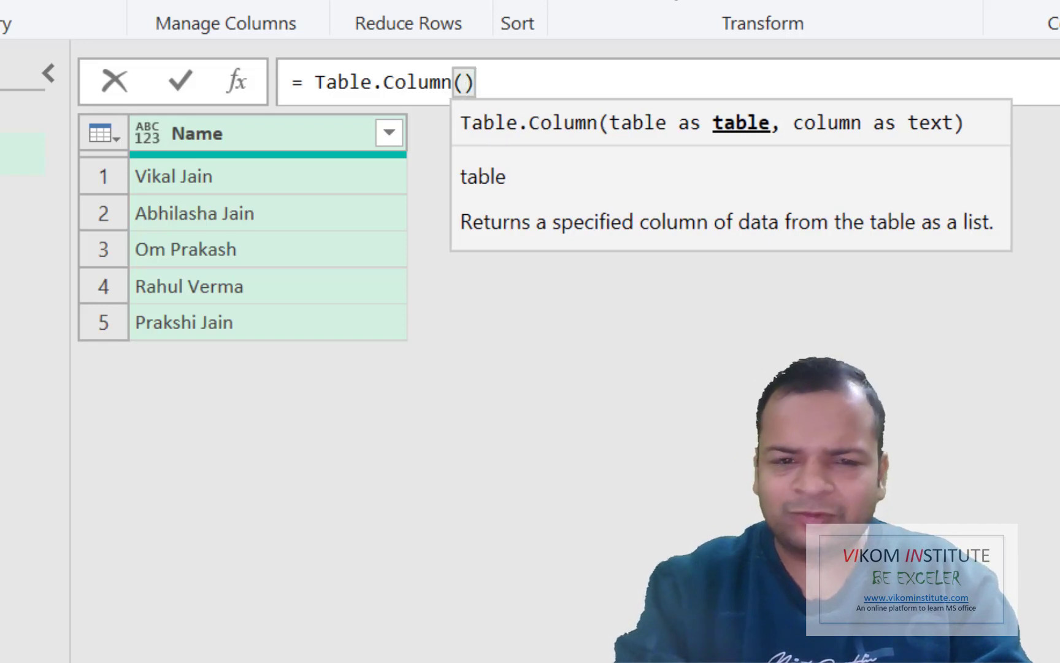
type("Source")
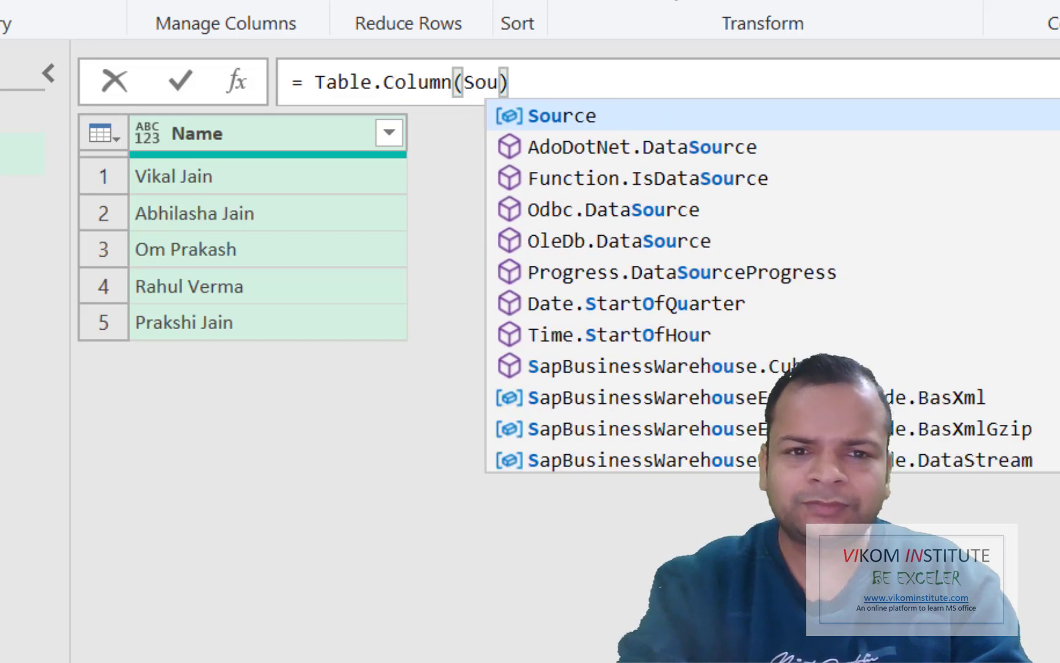
type(",")
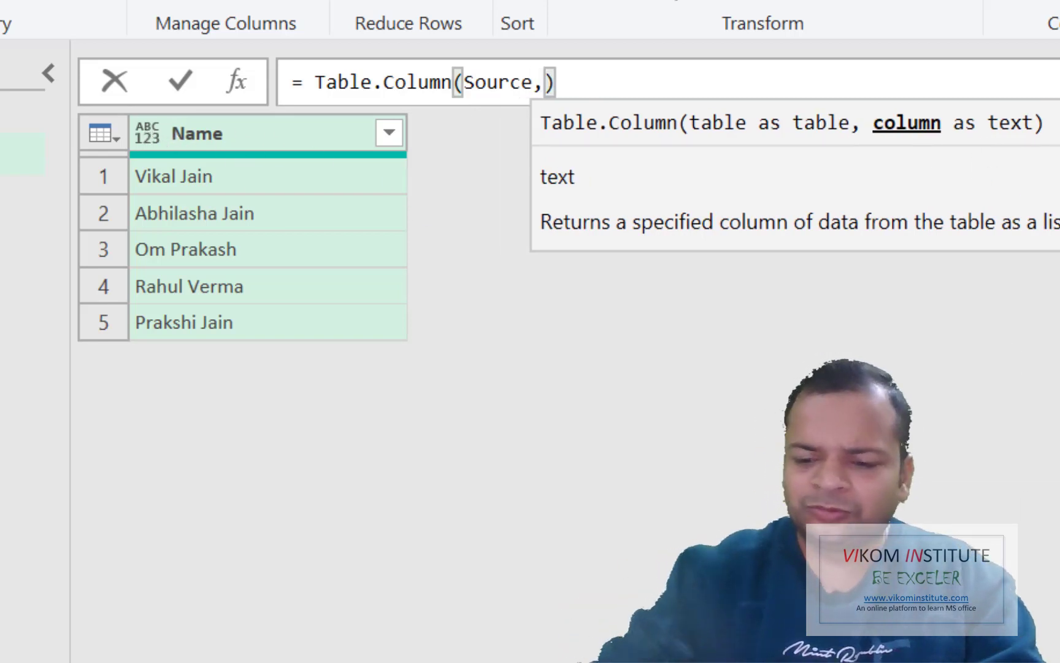
type("\"Name")
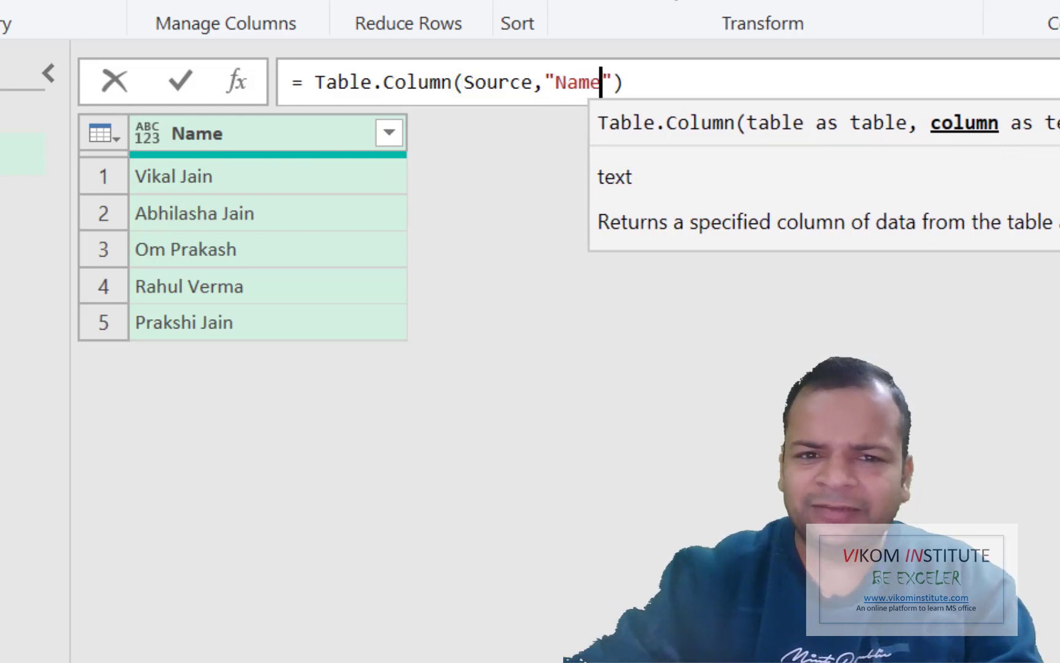
key("Return")
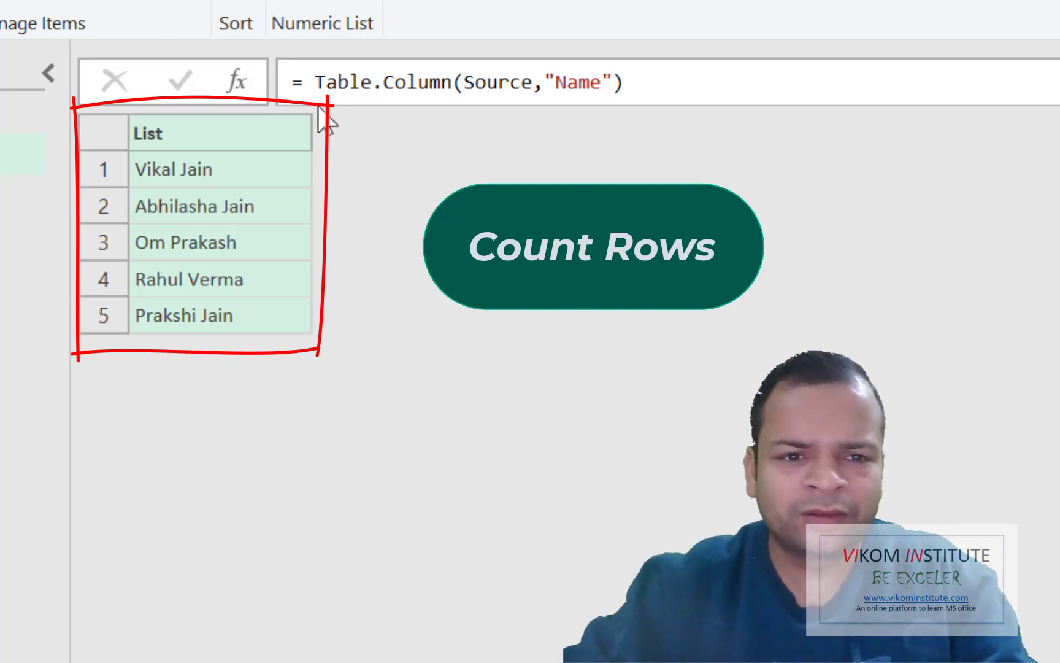
Wrap the formula in List.Count so Custom1 returns 5, then add a Custom2 step
left_click(315, 82)
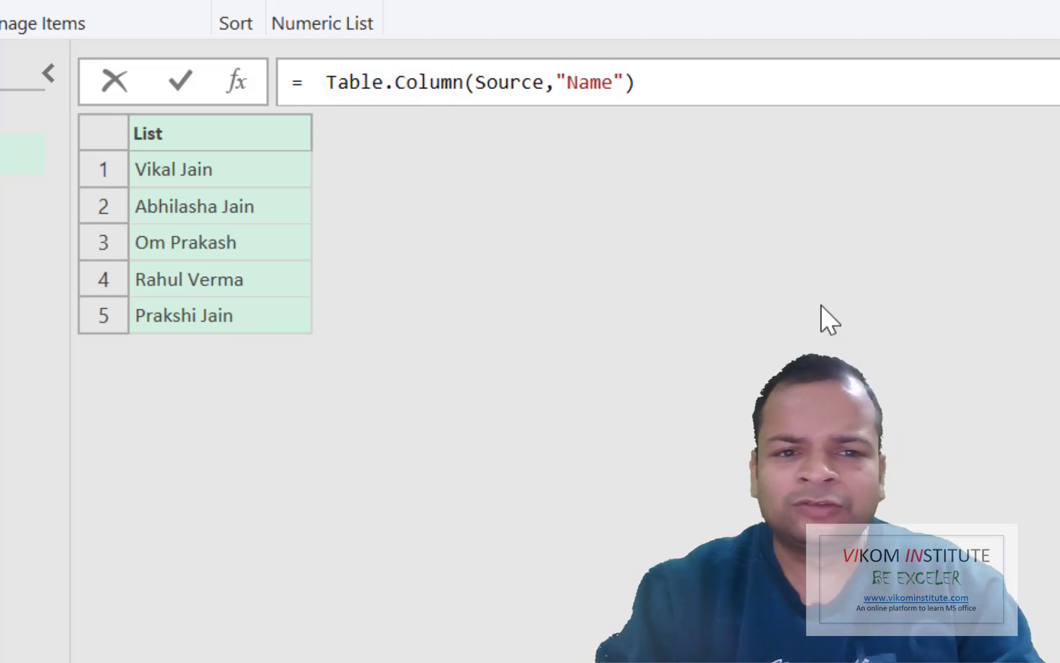
type("Lit")
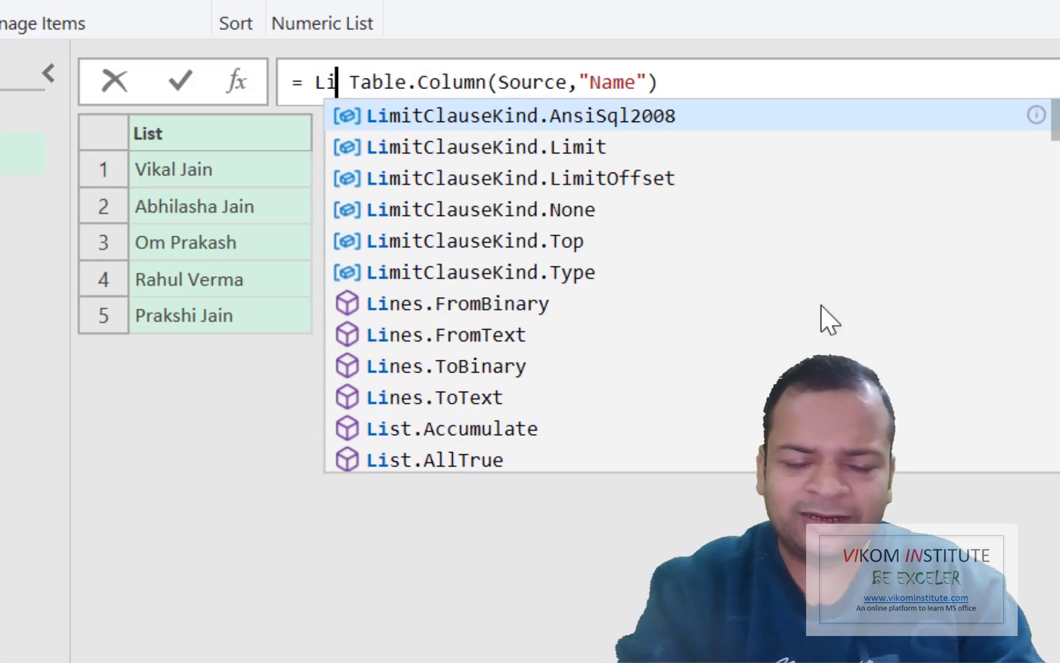
type(".")
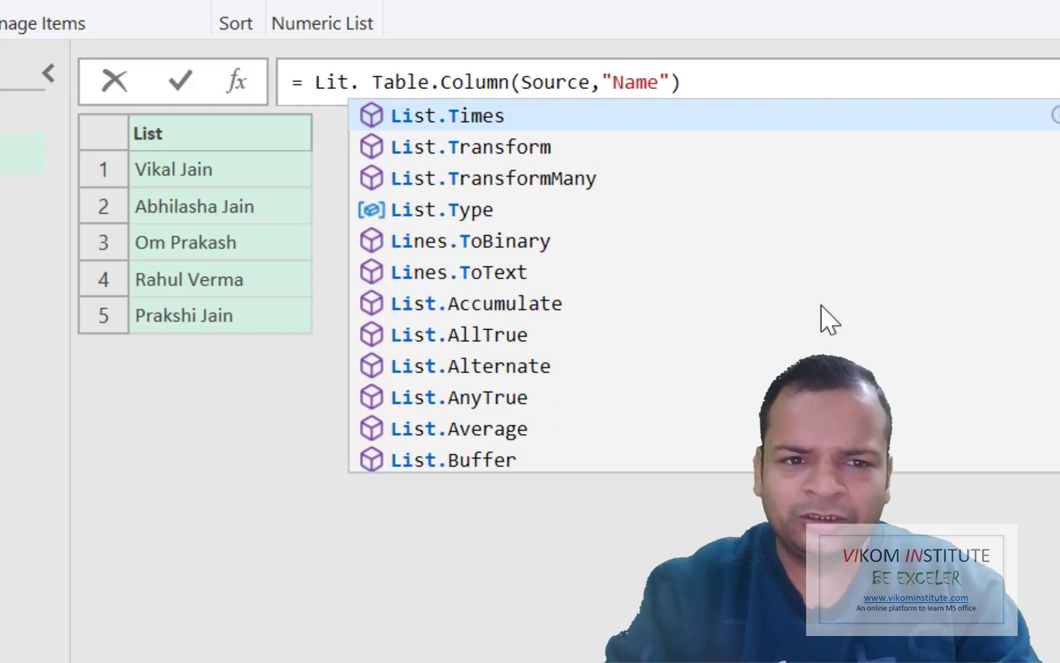
key("BackSpace")
key("BackSpace")
type("st.cou")
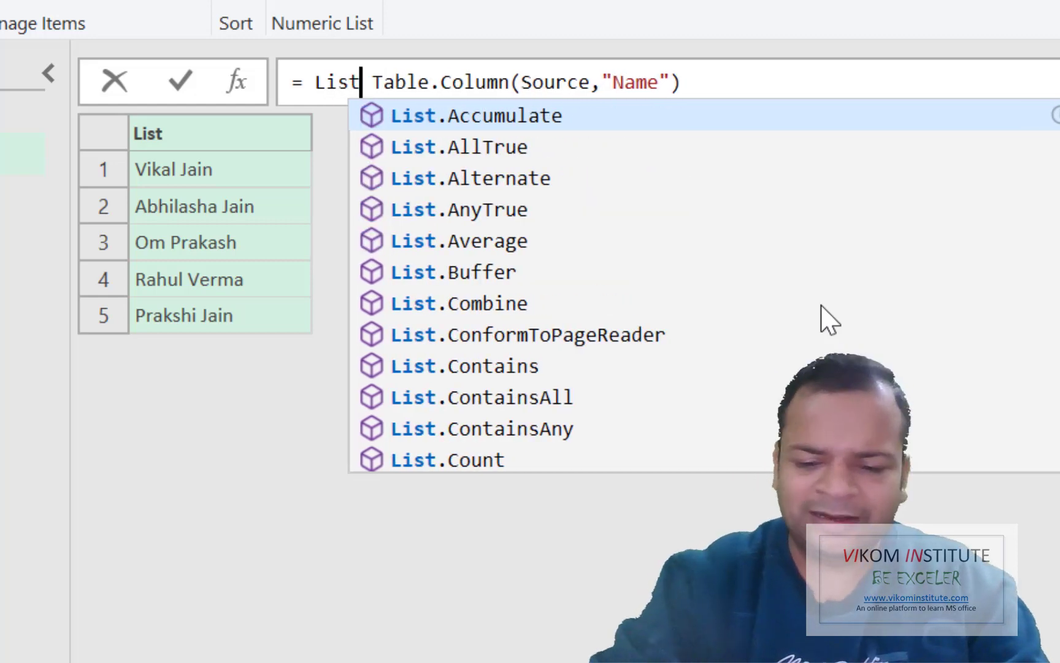
key("Tab")
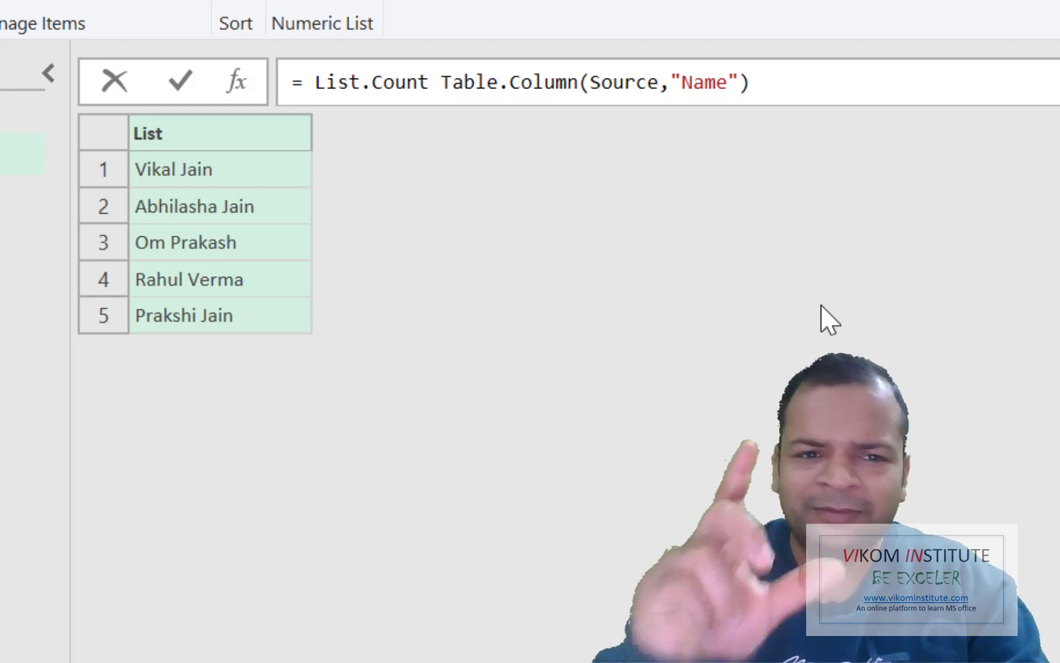
type("(")
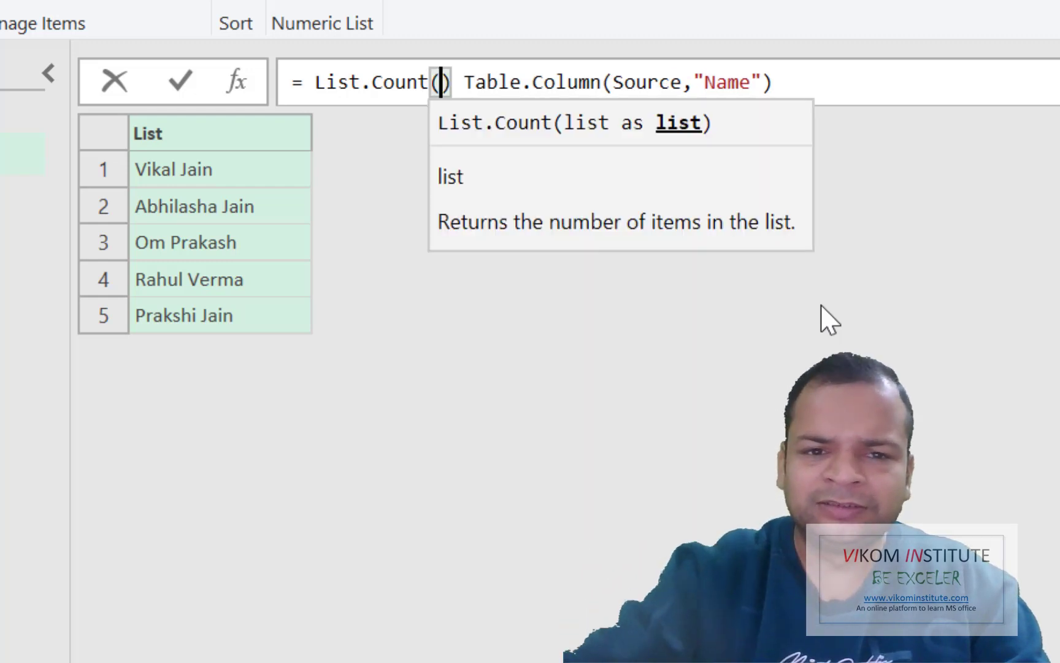
key("Delete")
key("Delete")
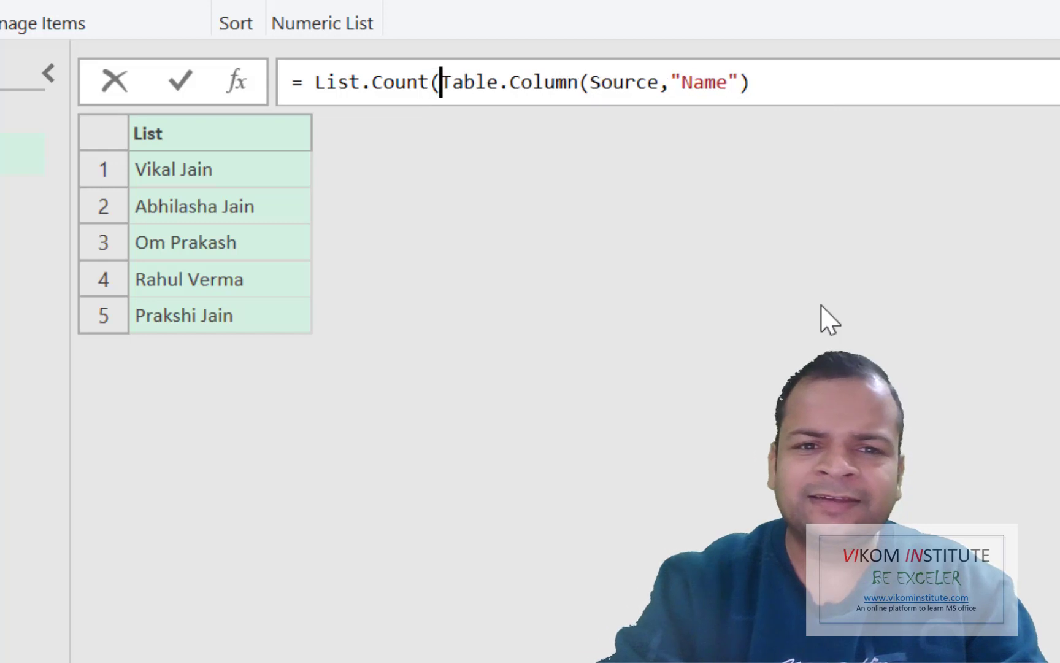
left_click(807, 79)
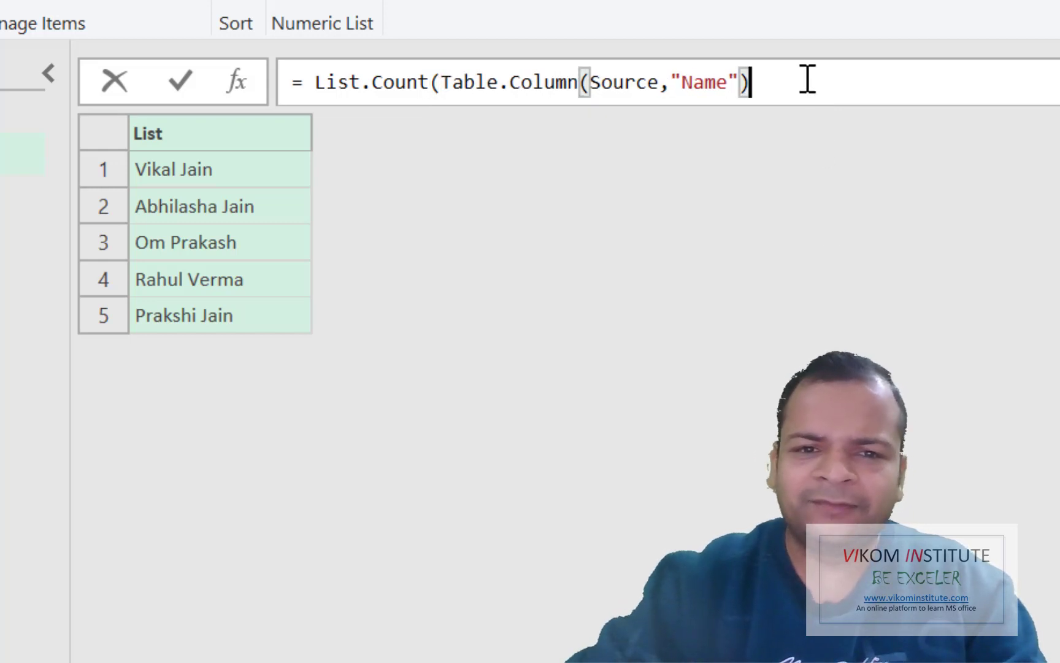
type(")")
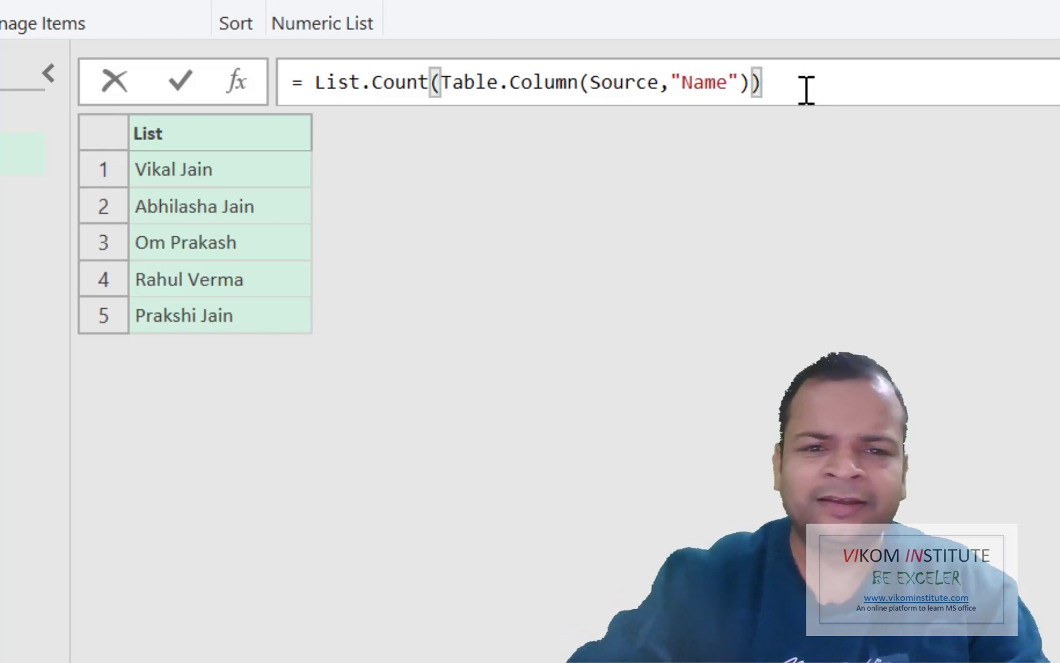
key("Return")
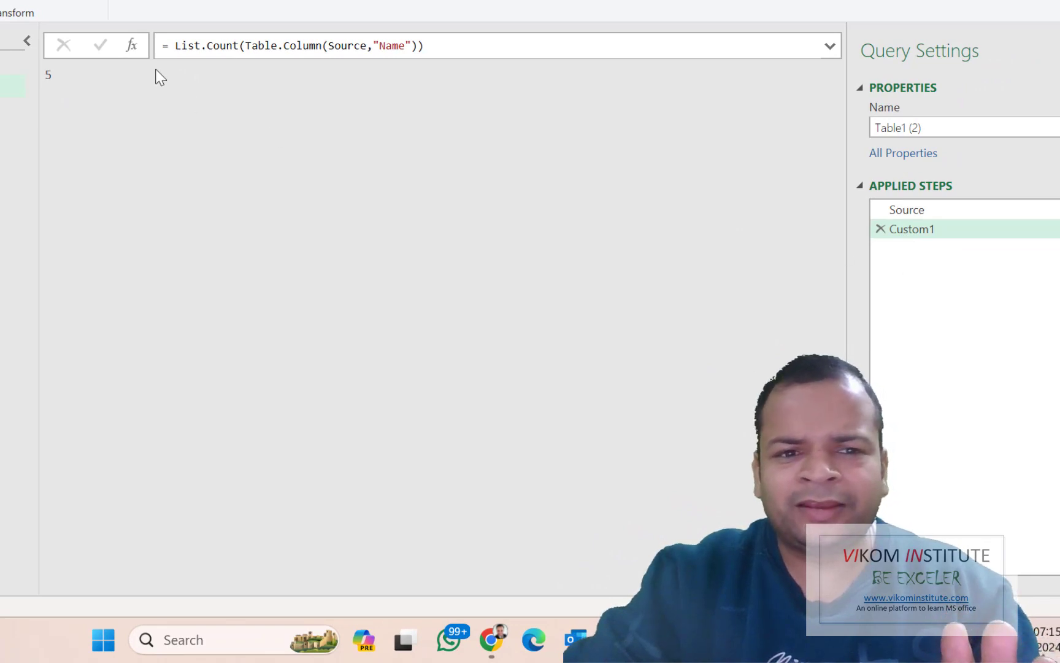
left_click(132, 46)
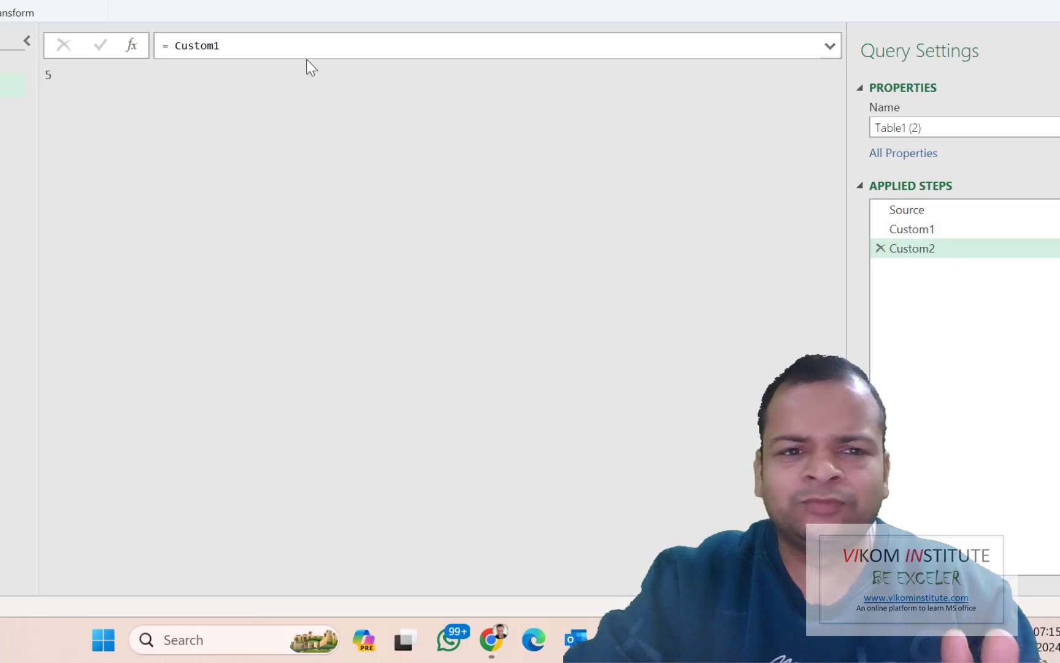
Write Custom2's formula as Table.InsertRows(Source,Custom1,{"End of the list"})
left_click(253, 47)
left_click_drag(254, 48, 176, 49)
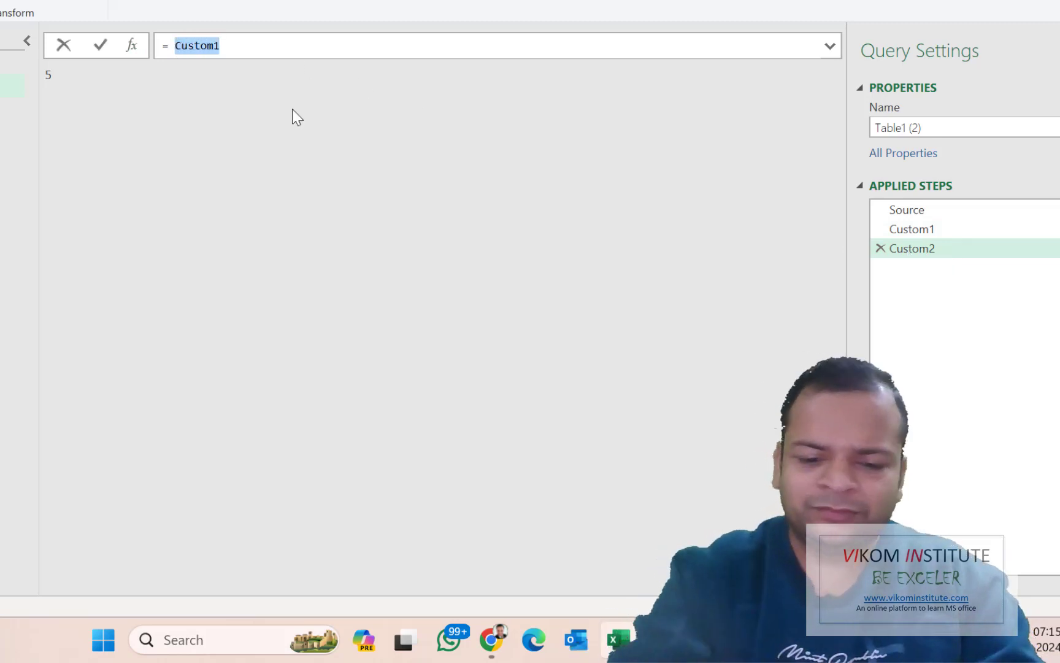
type("Table")
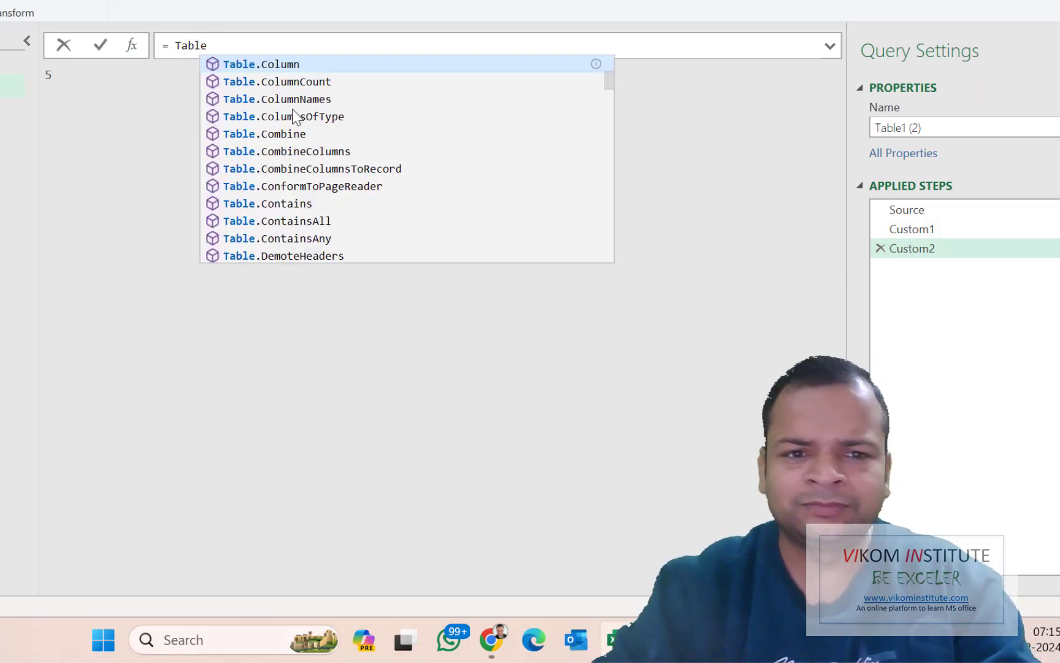
type(".InsertRows")
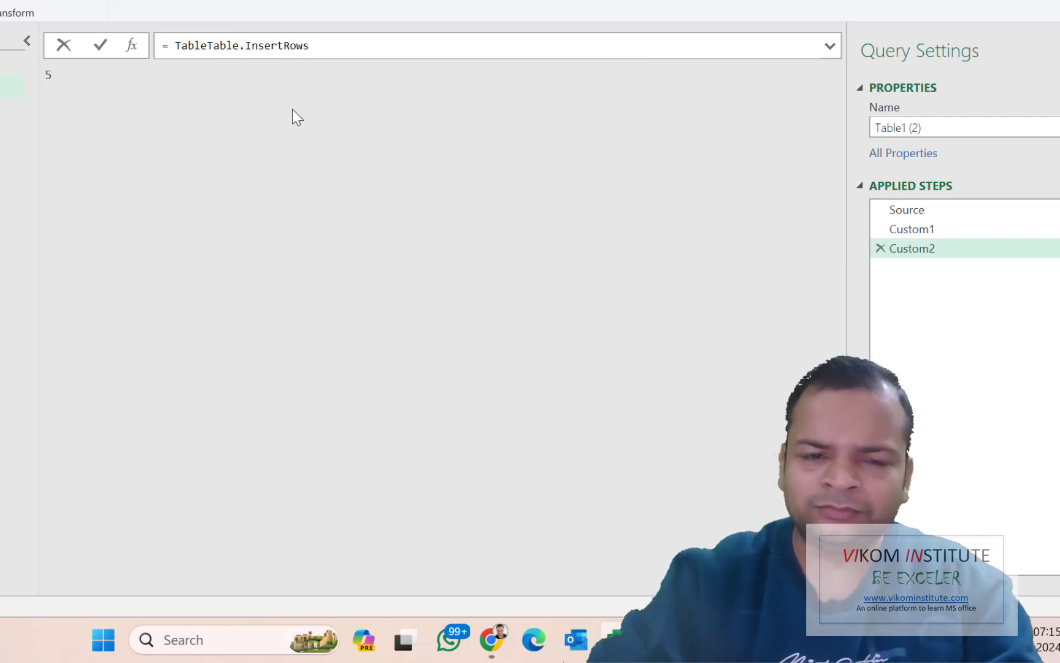
key("Left")
key("BackSpace")
key("BackSpace")
key("BackSpace")
key("BackSpace")
key("BackSpace")
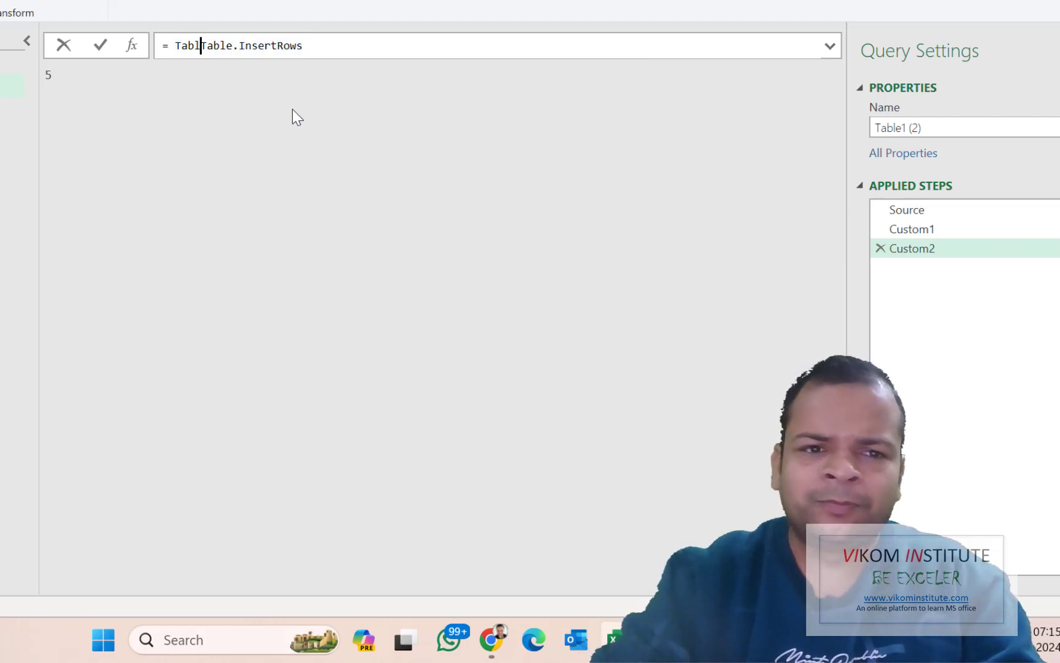
key("ctrl+Right")
key("ctrl+Right")
key("ctrl+Right")
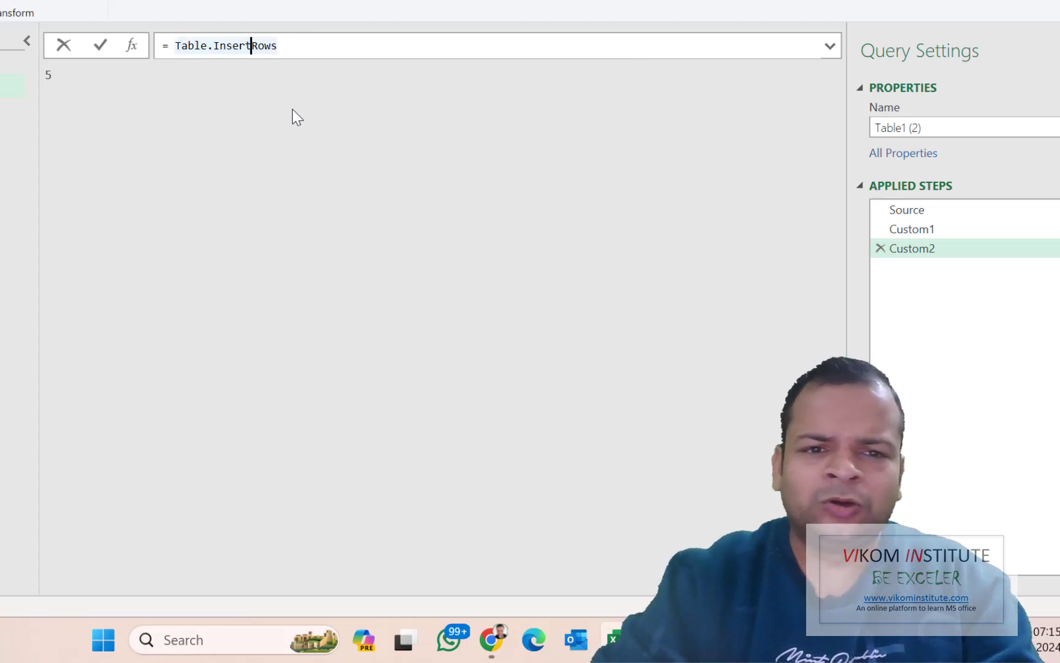
type("(")
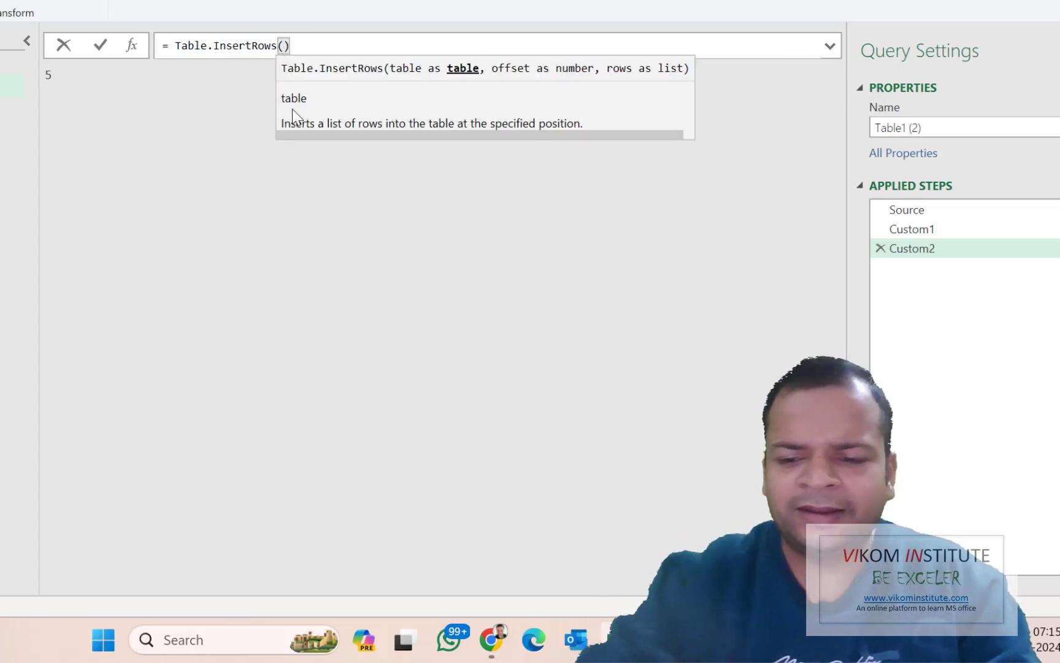
key("Delete")
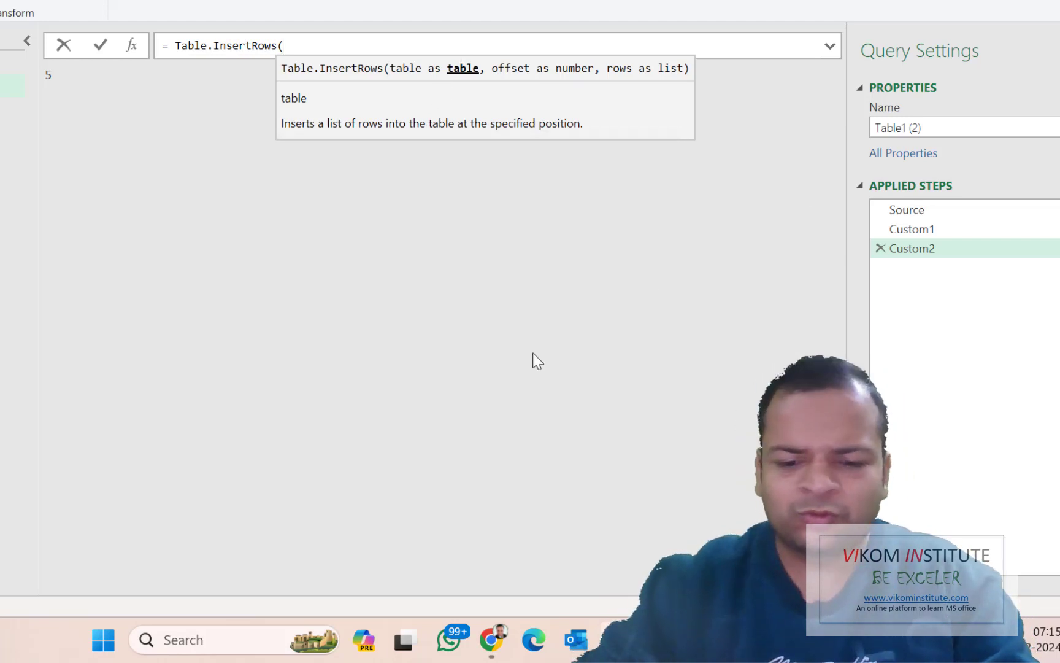
type("Source")
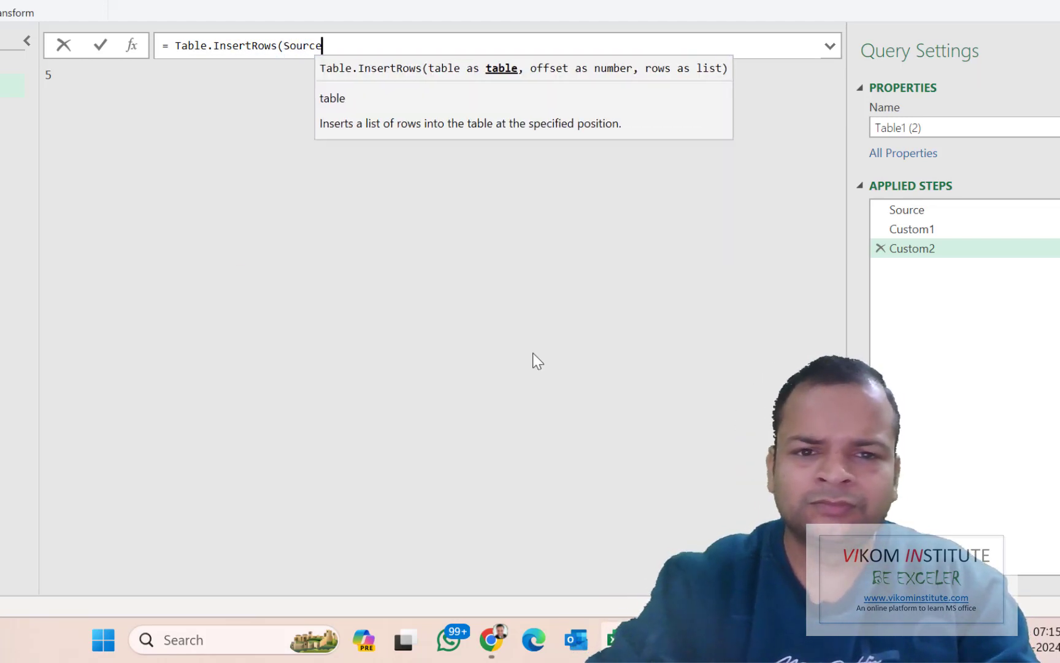
type(",")
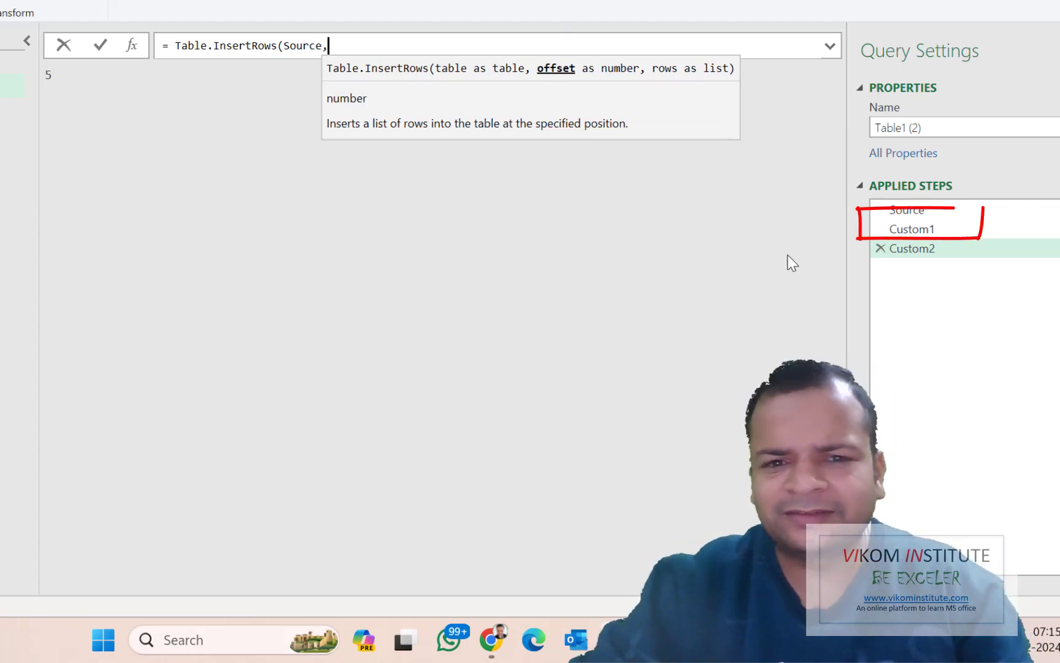
type("Custom1")
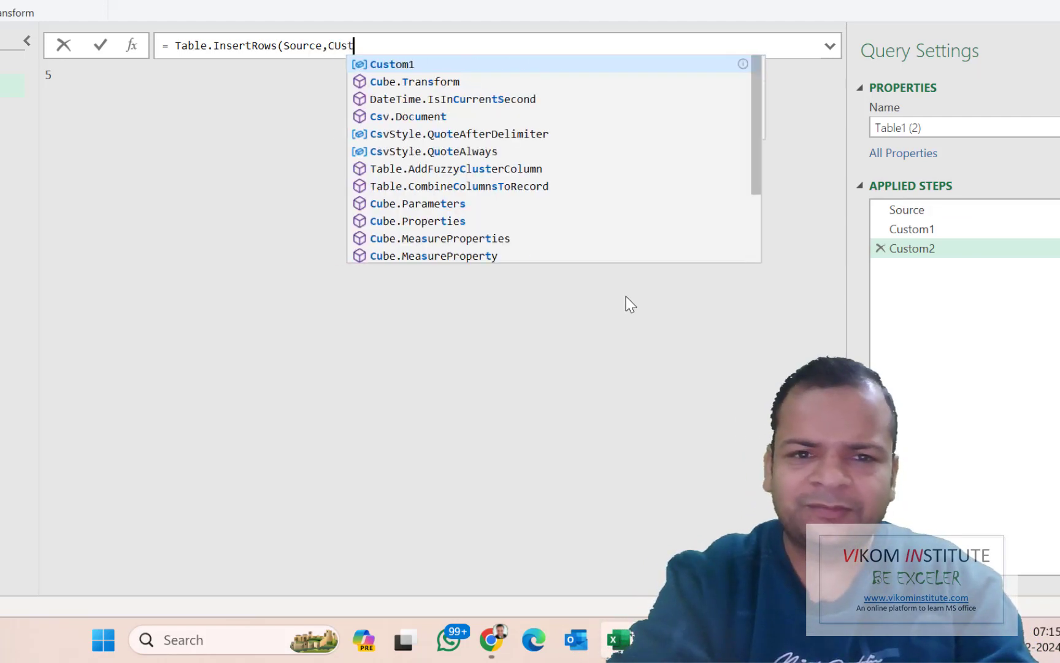
type(",")
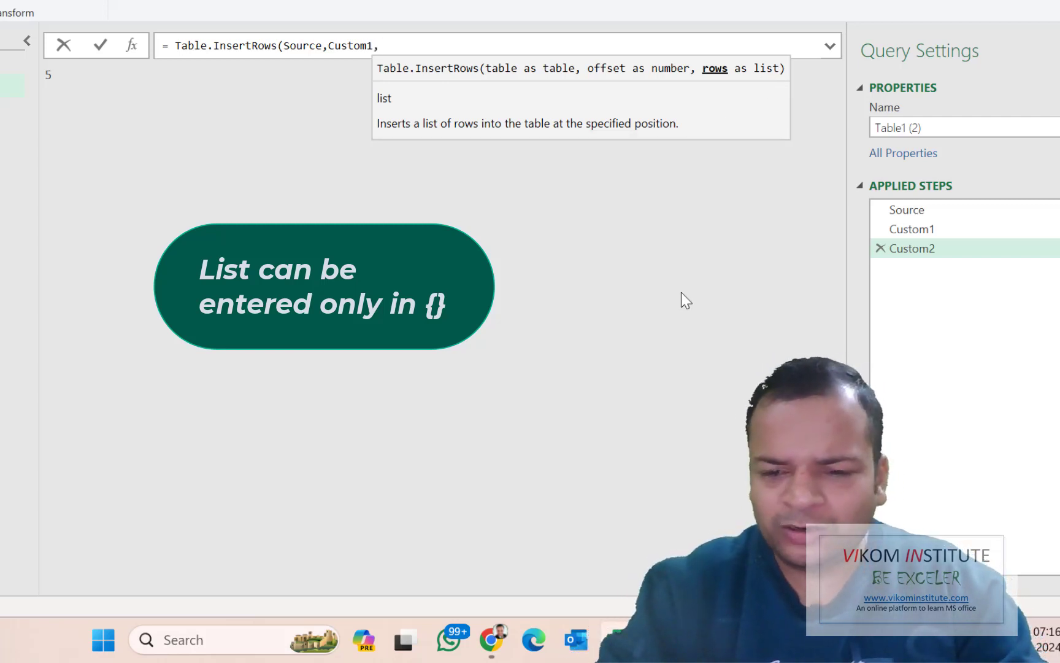
type("{")
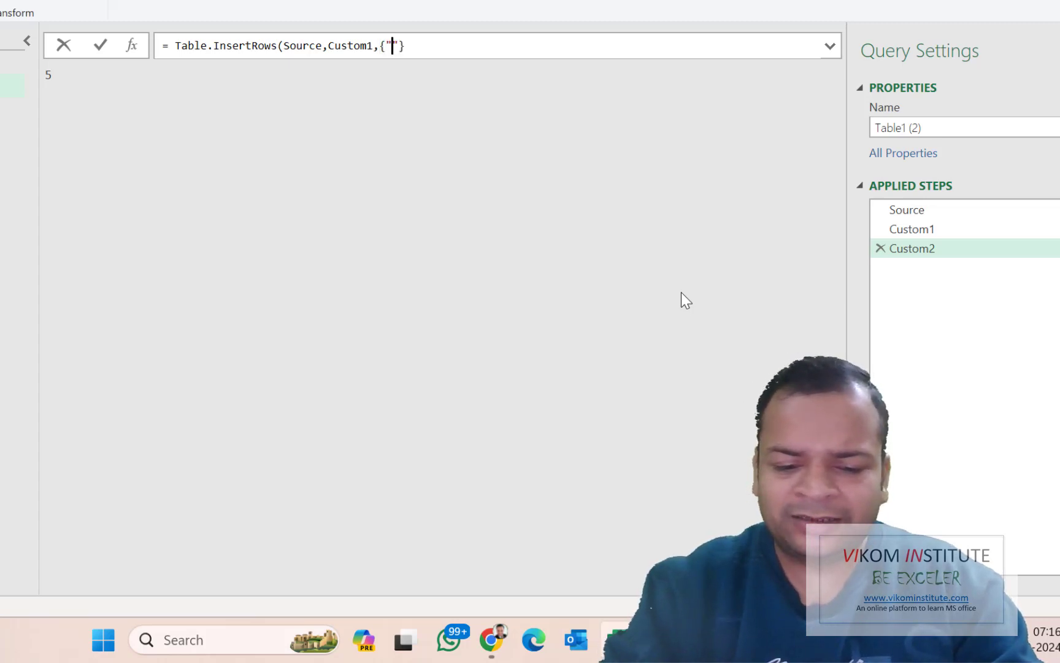
type("\"End o")
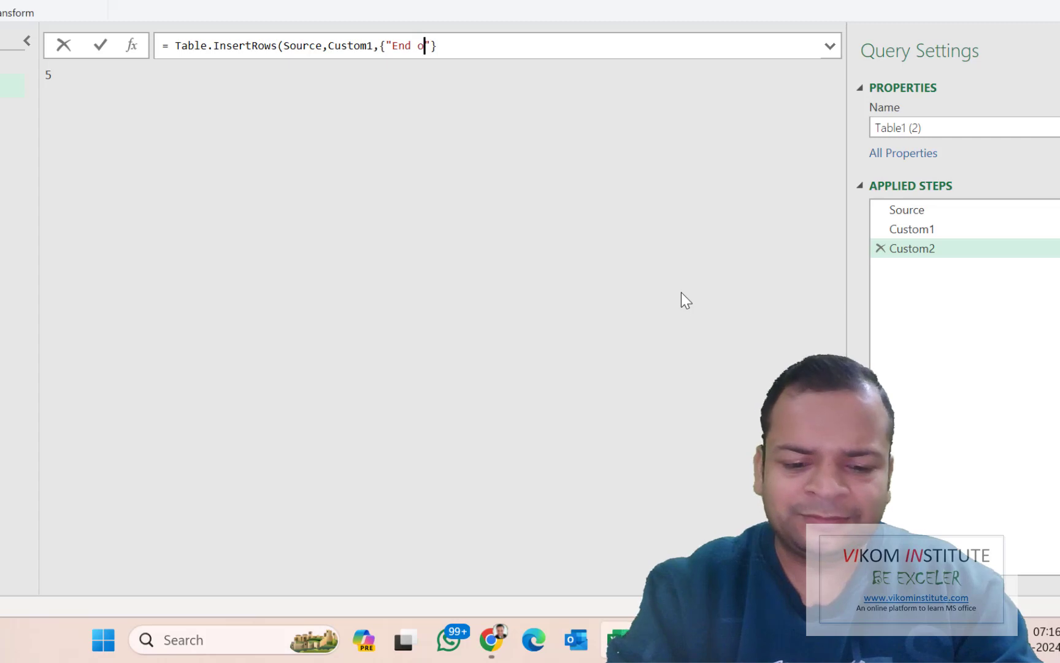
type("f the list\"}")
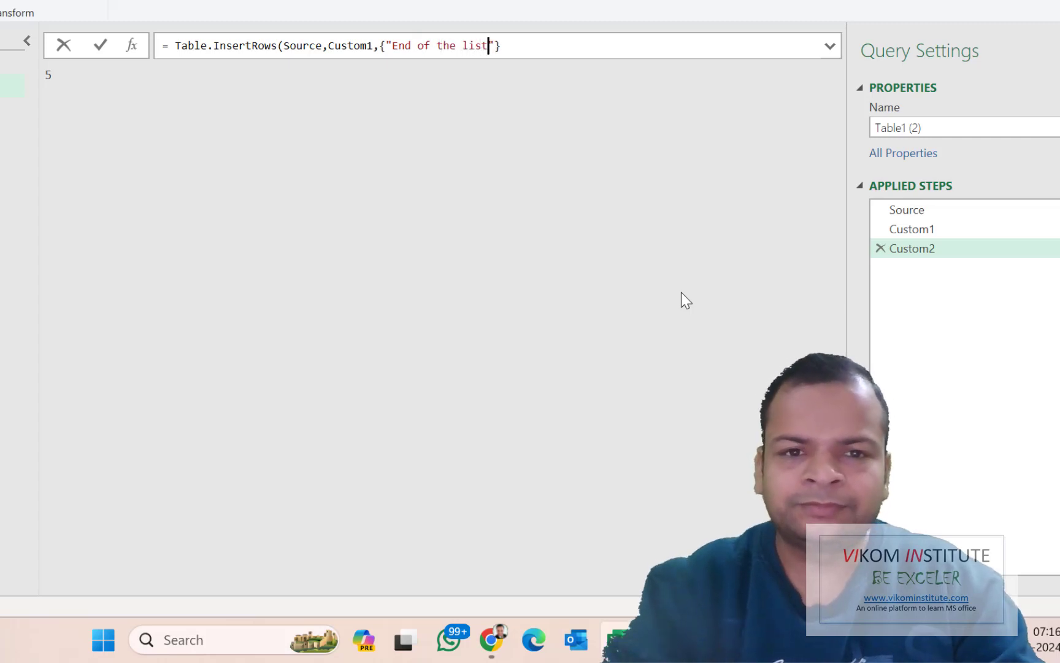
type(")")
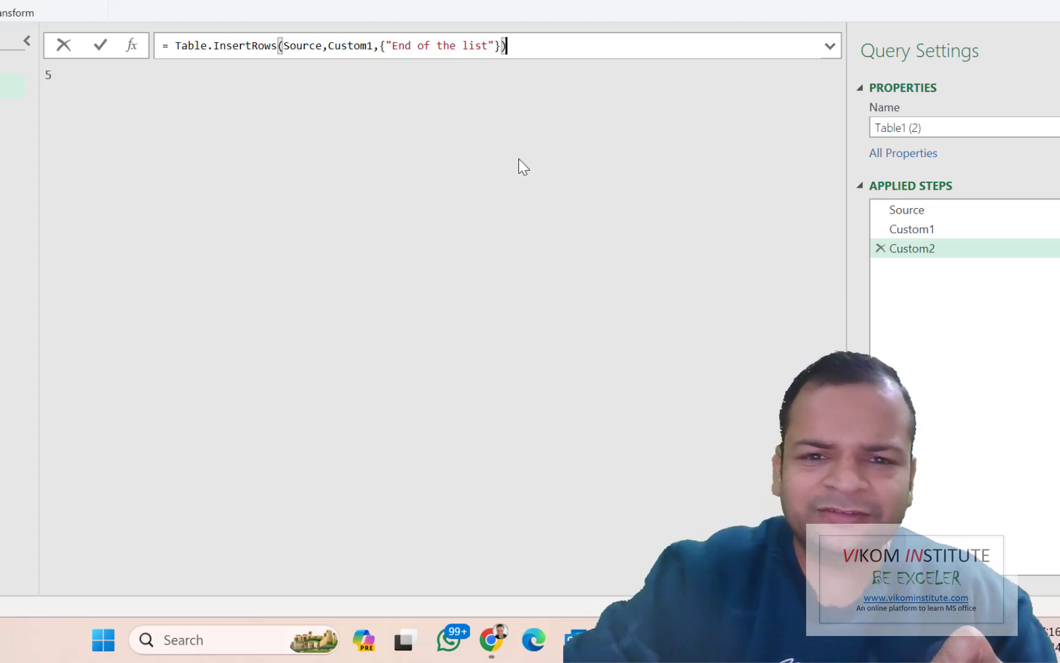
Apply Custom2 and inspect the row 6 error: 'End of the list' cannot convert to type Record
key("Return")
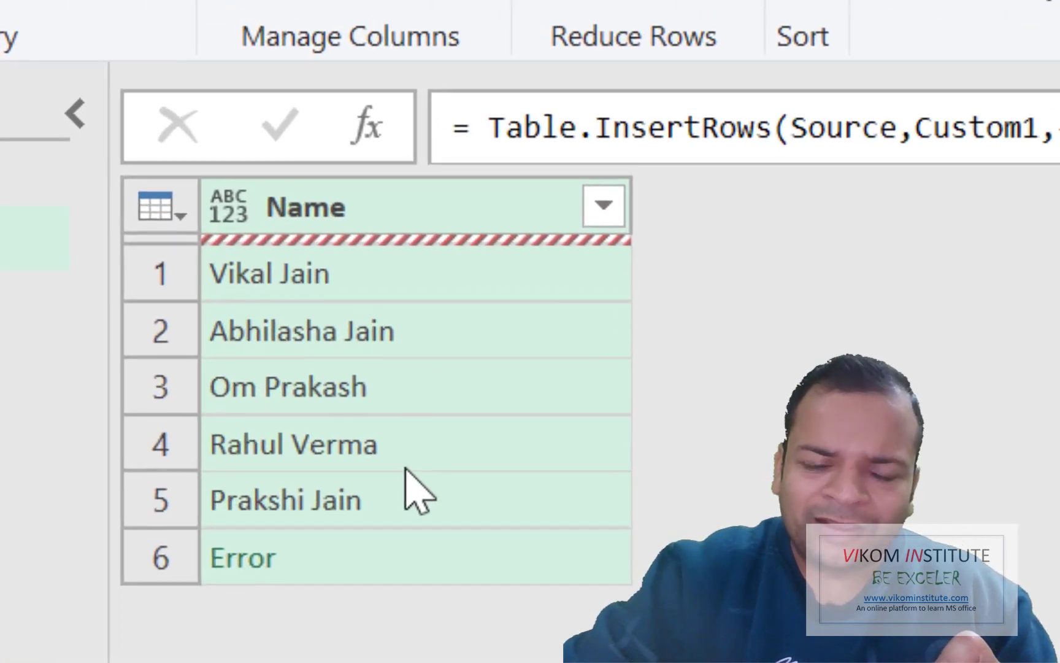
left_click(442, 568)
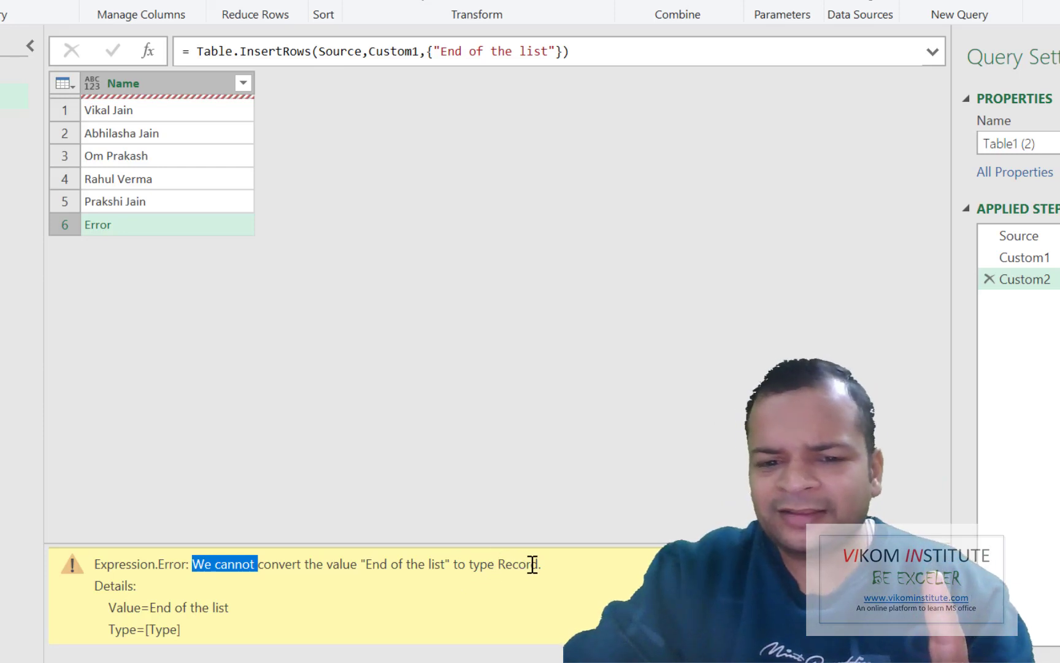
left_click_drag(540, 564, 452, 564)
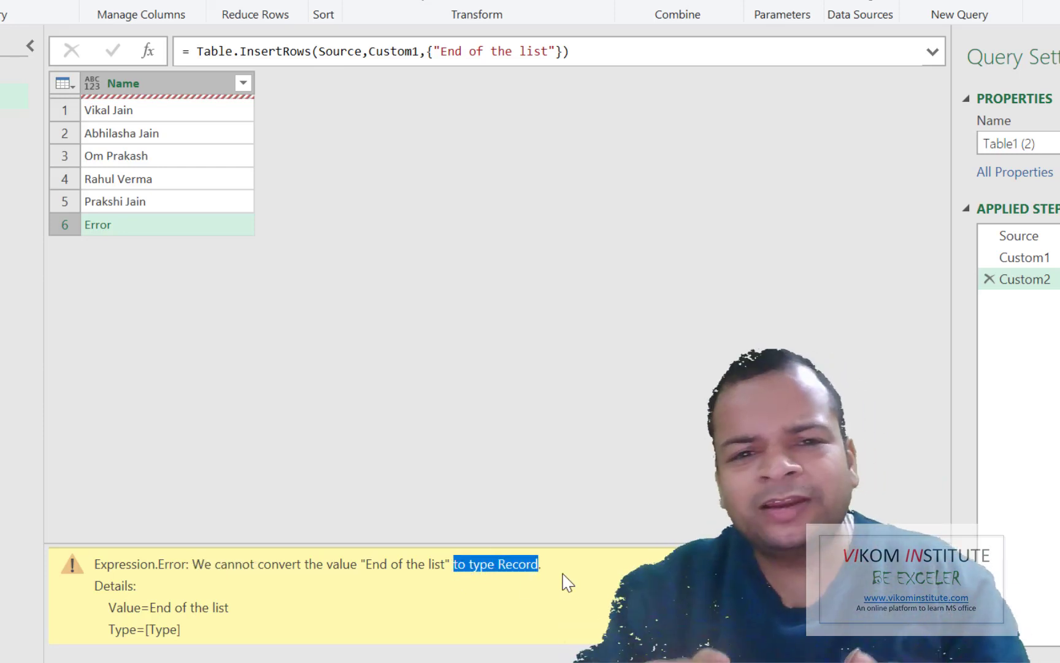
left_click(477, 52)
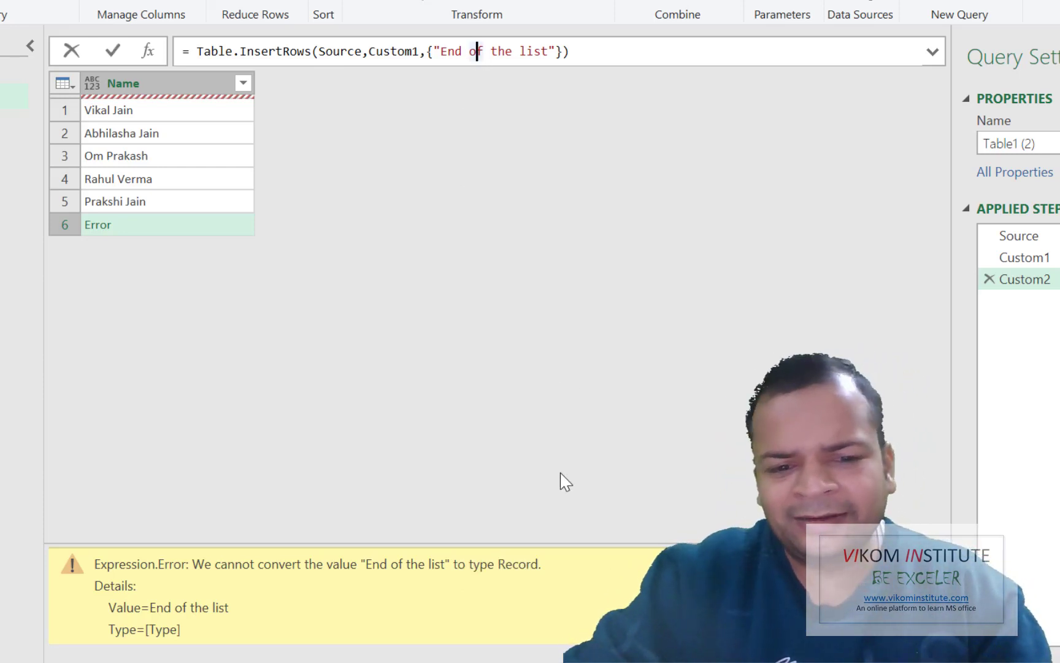
left_click(538, 567)
key("ctrl+a")
left_click(519, 596)
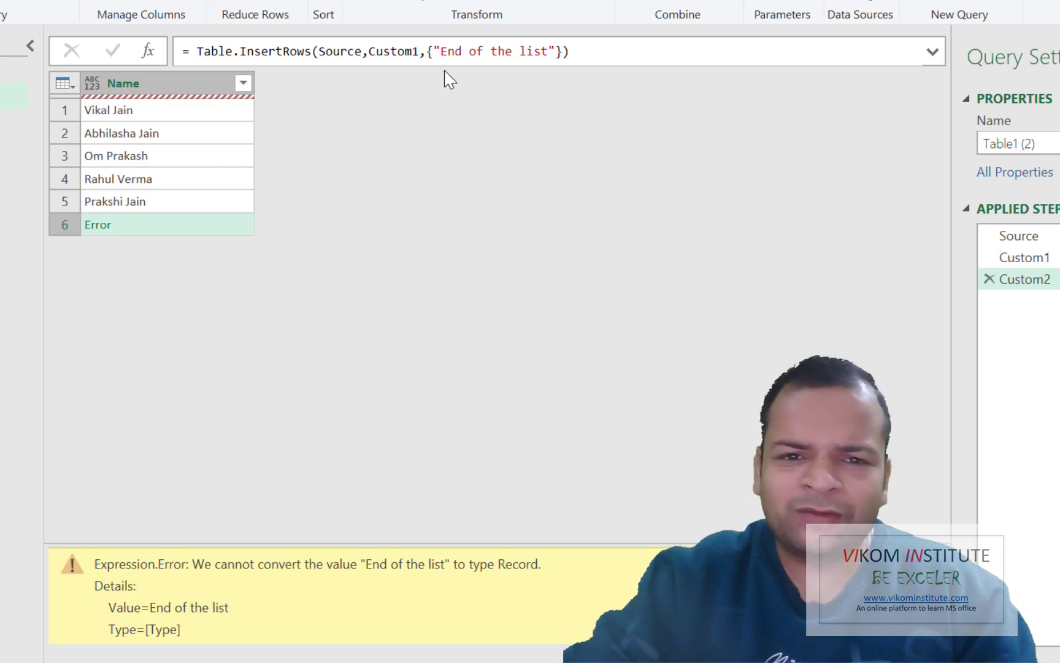
Rewrite the inserted value as [Name="End of the list"] so row 6 shows it without error
left_click(434, 53)
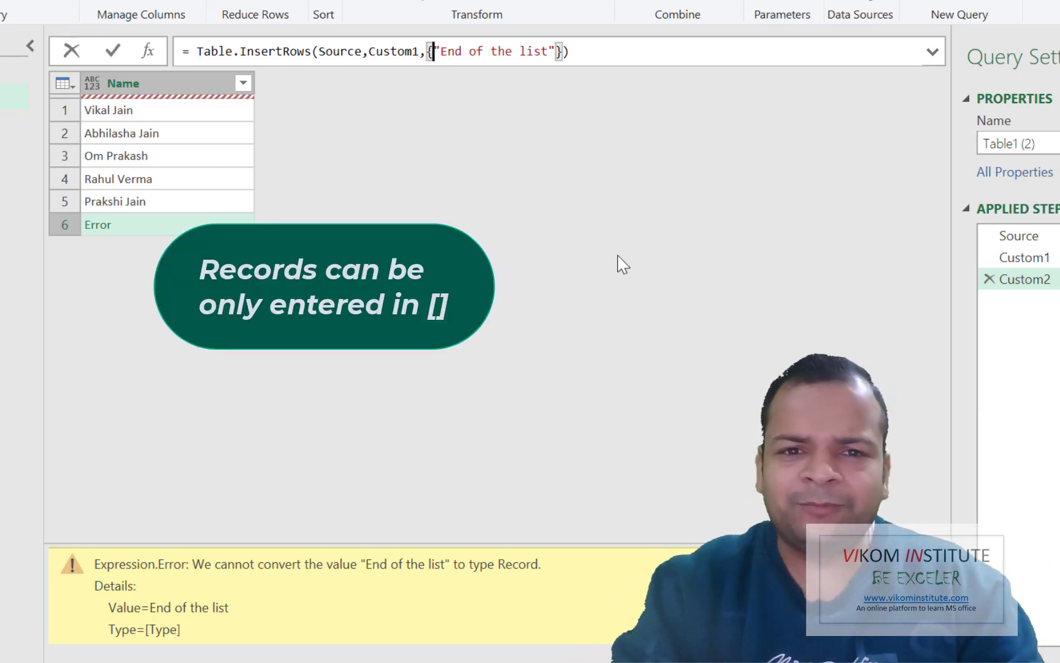
type("[")
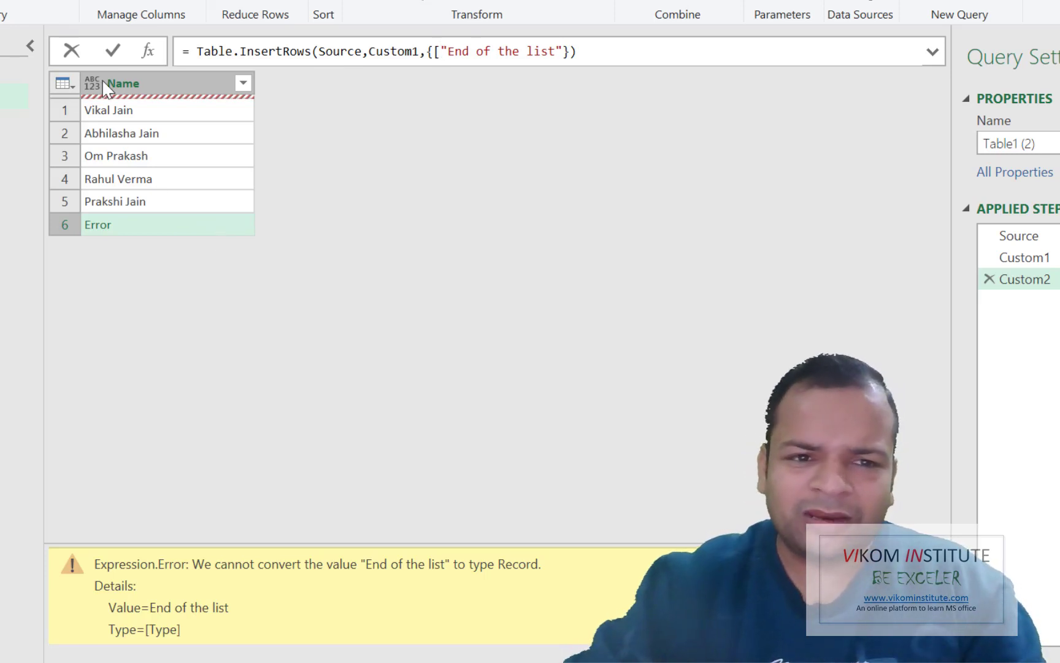
type("Name")
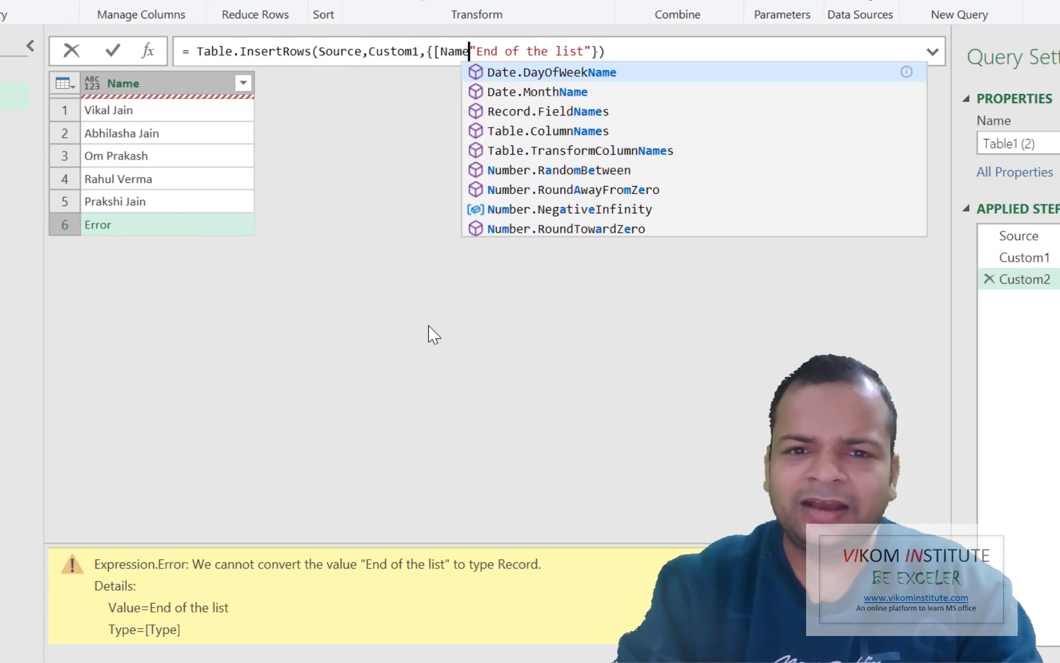
type("=")
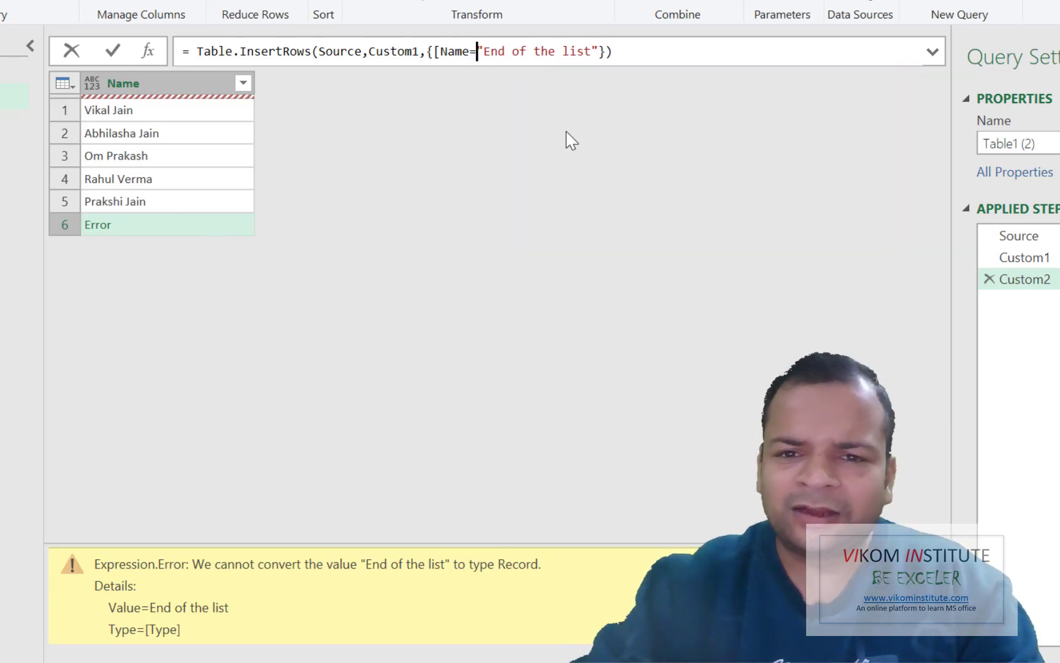
left_click(603, 52)
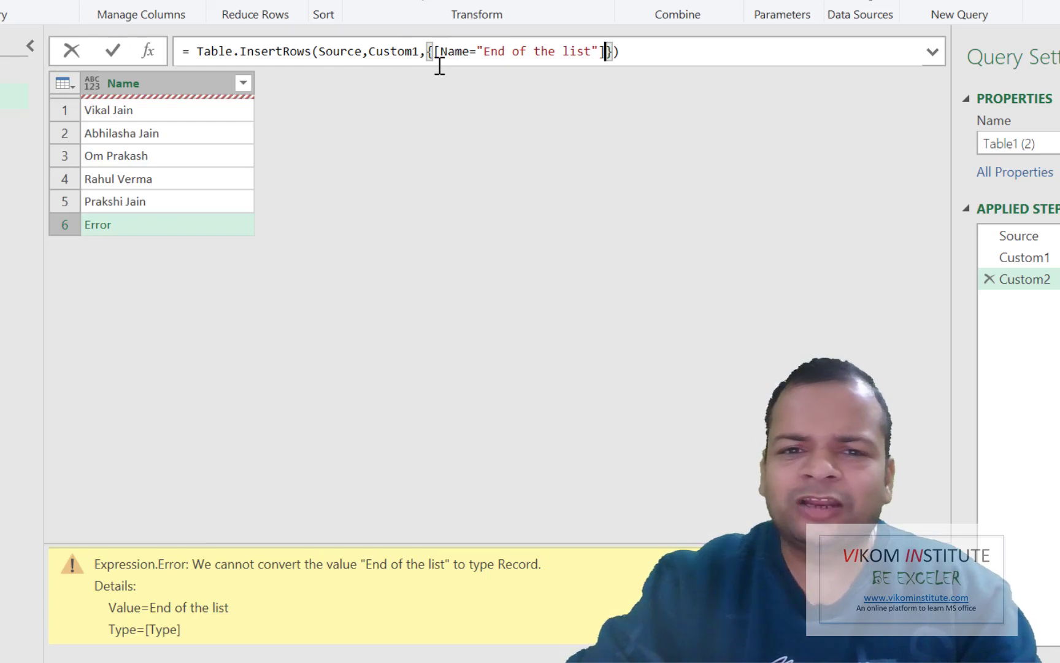
key("Return")
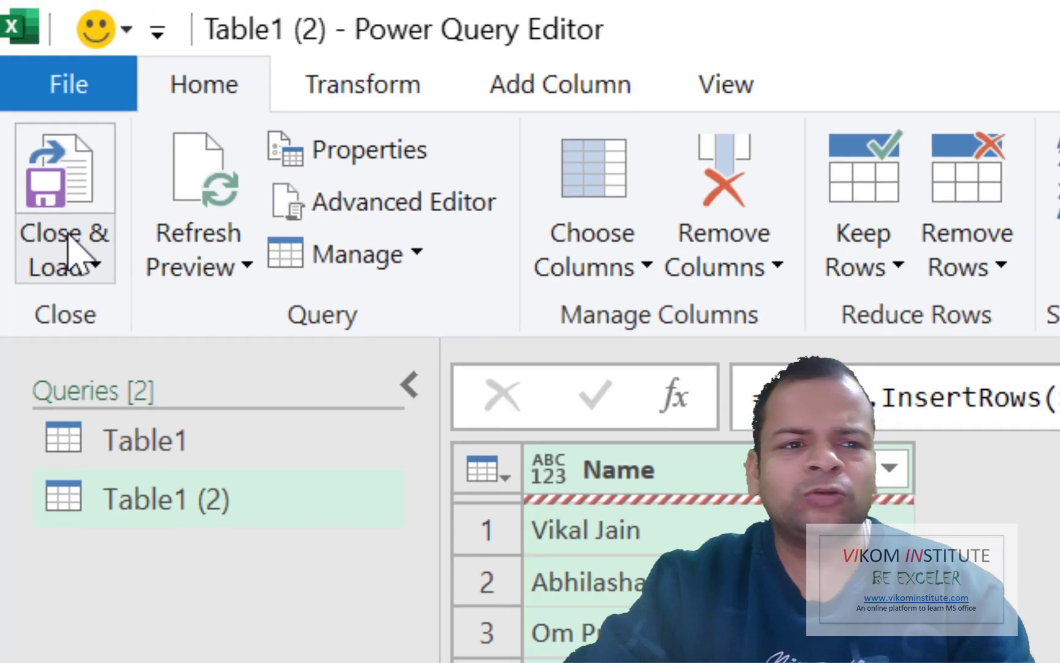
Close & Load the query to the existing worksheet at cell H3
left_click(69, 242)
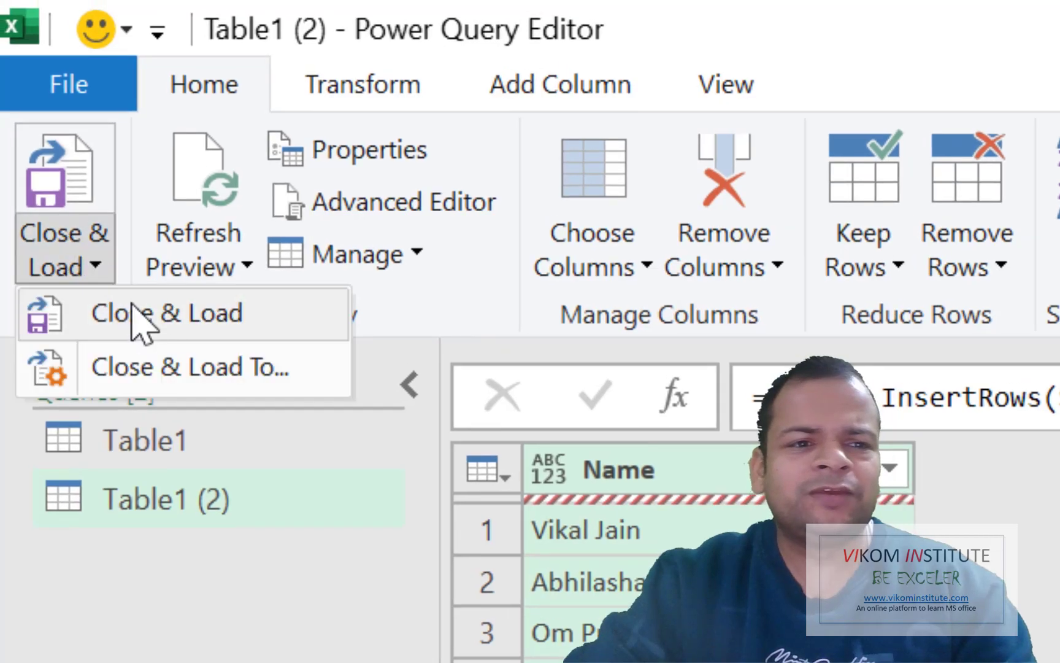
left_click(156, 372)
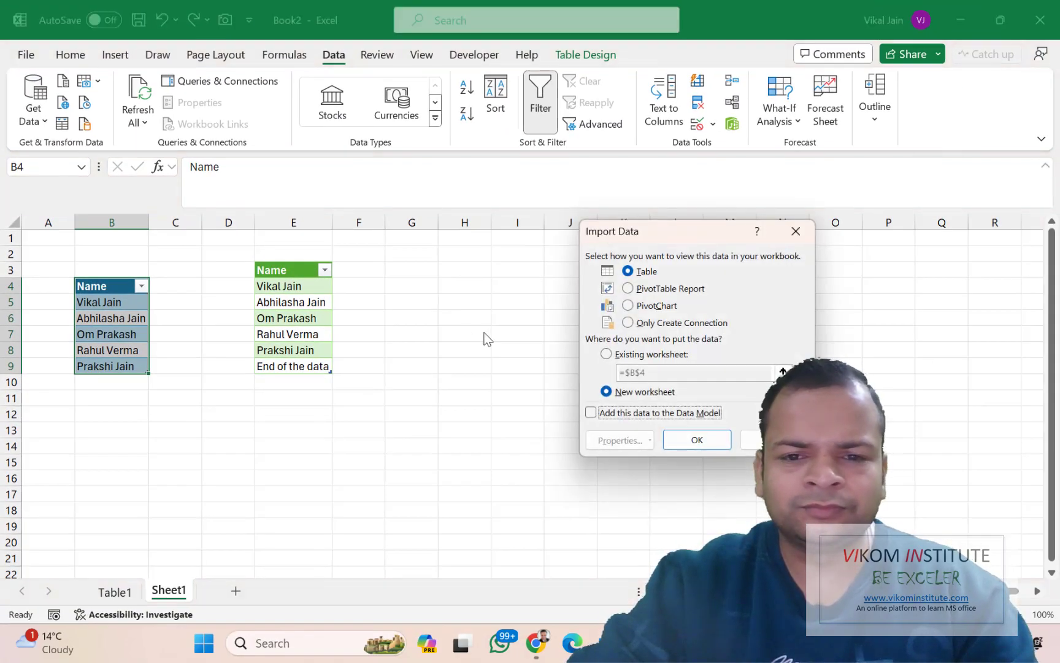
left_click(631, 355)
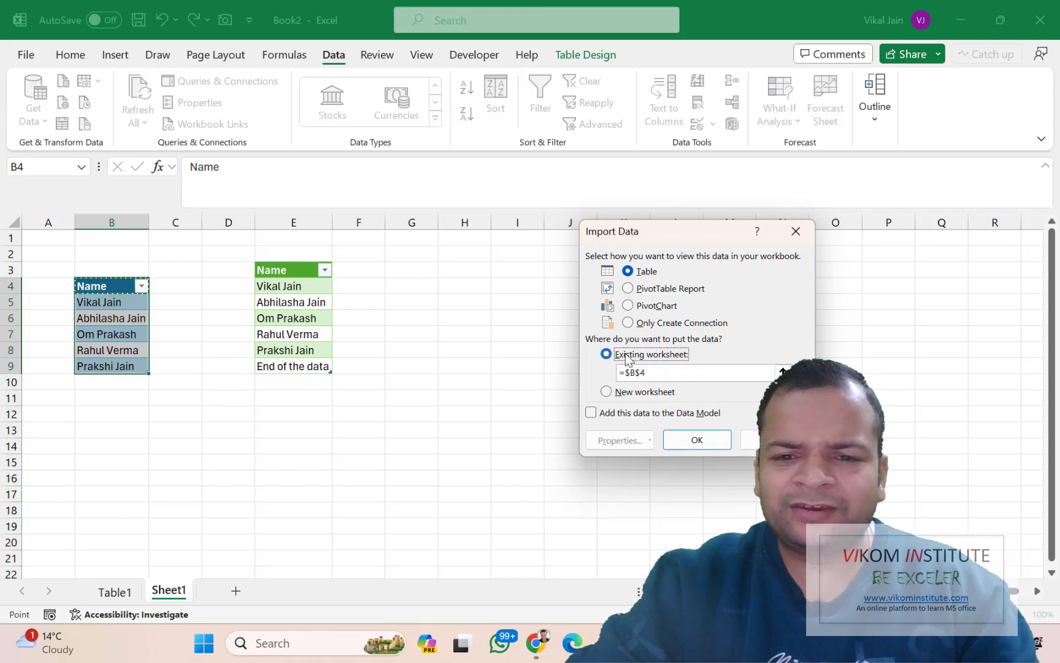
left_click(473, 270)
left_click(684, 440)
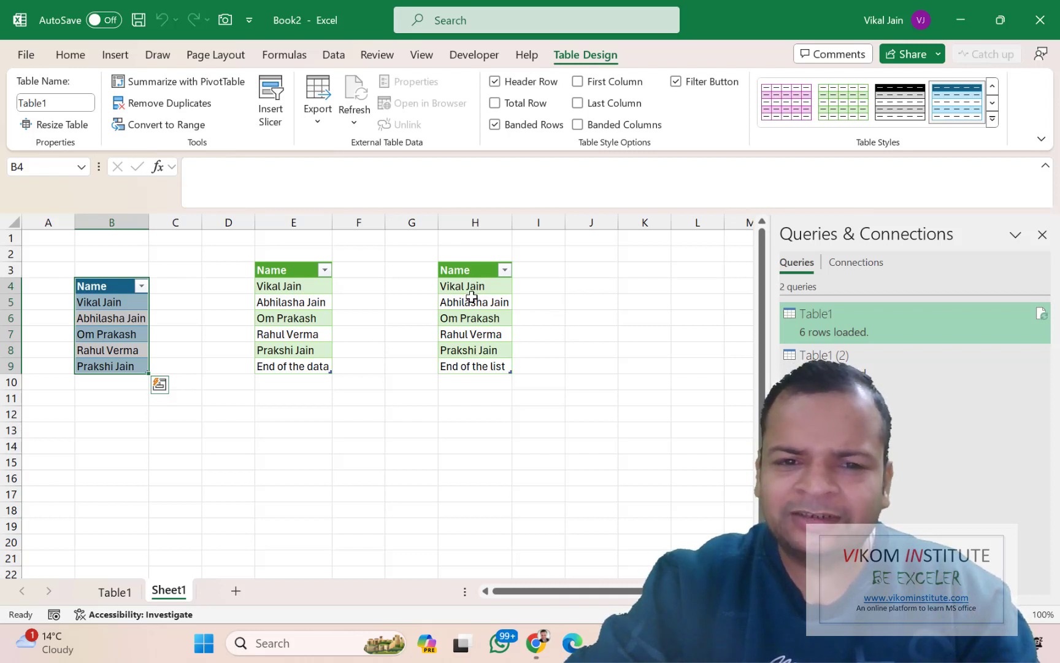
Add a sixth name in B10 and refresh the H3 table so it appears above 'End of the list'
left_click(468, 366)
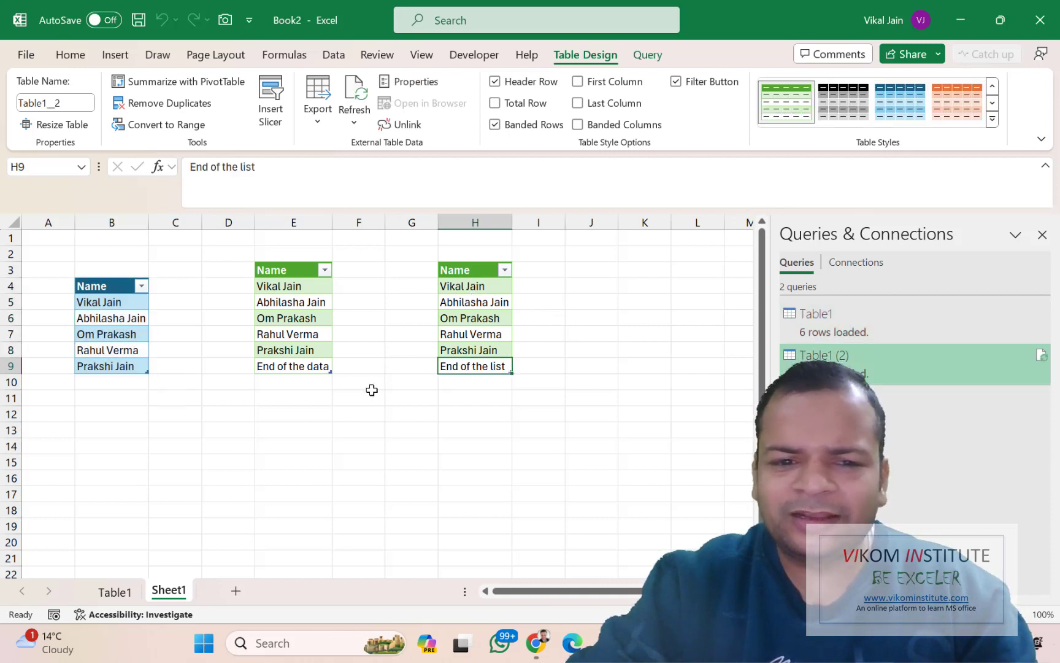
left_click(106, 381)
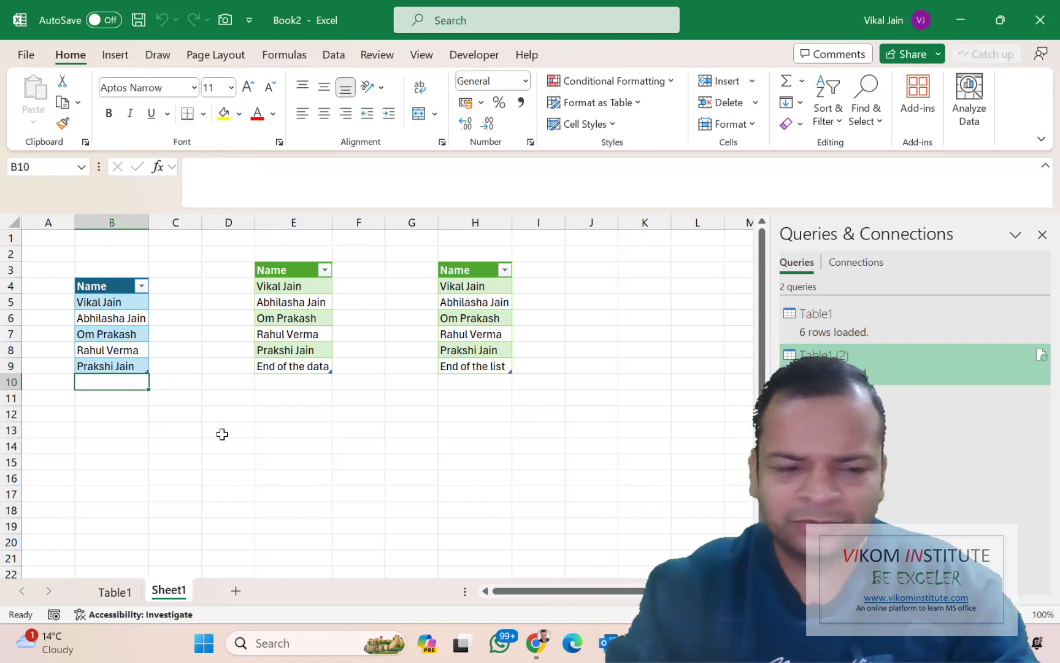
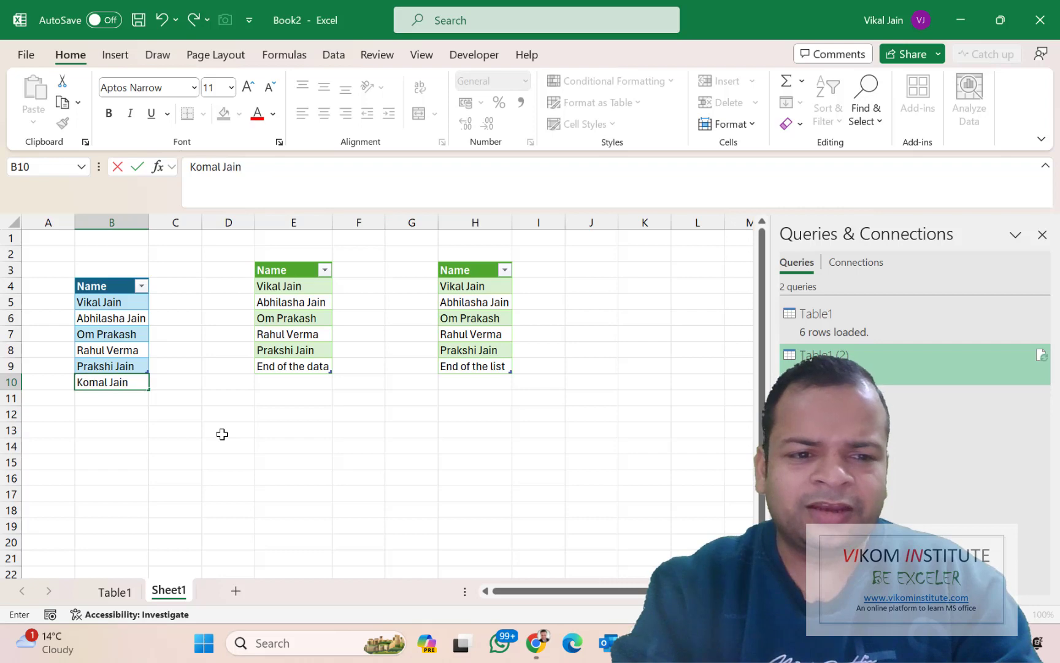
key("Return")
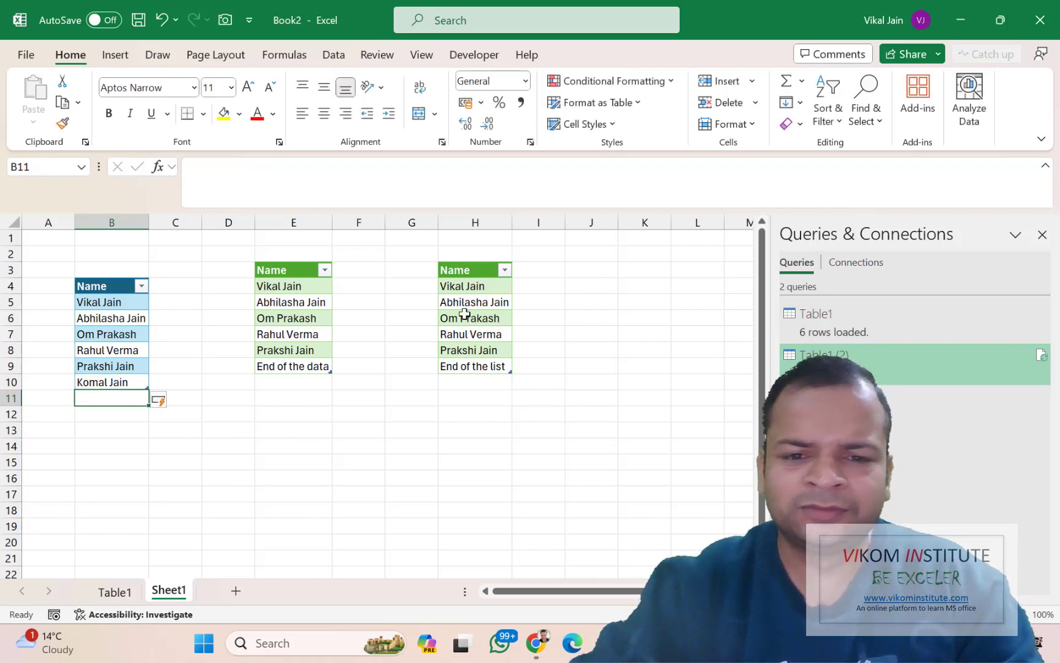
right_click(466, 319)
left_click(513, 260)
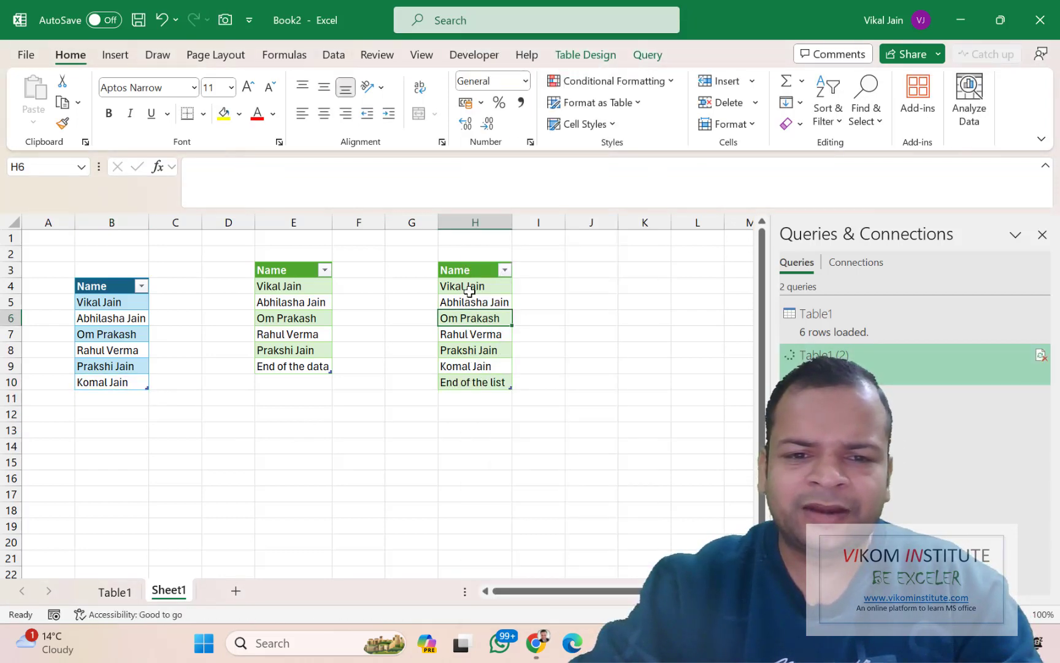